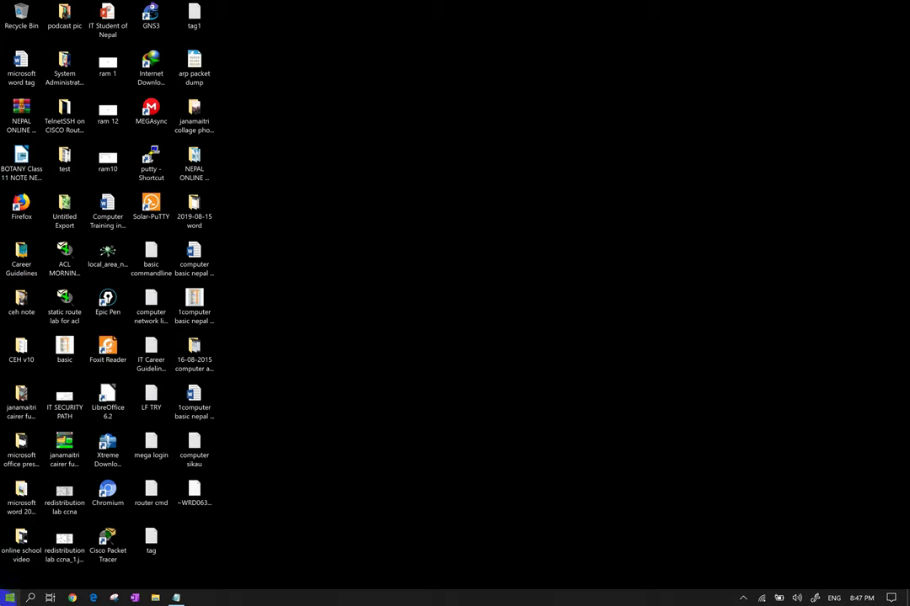
Step: Open the Start menu and show its power options
left_click(9, 597)
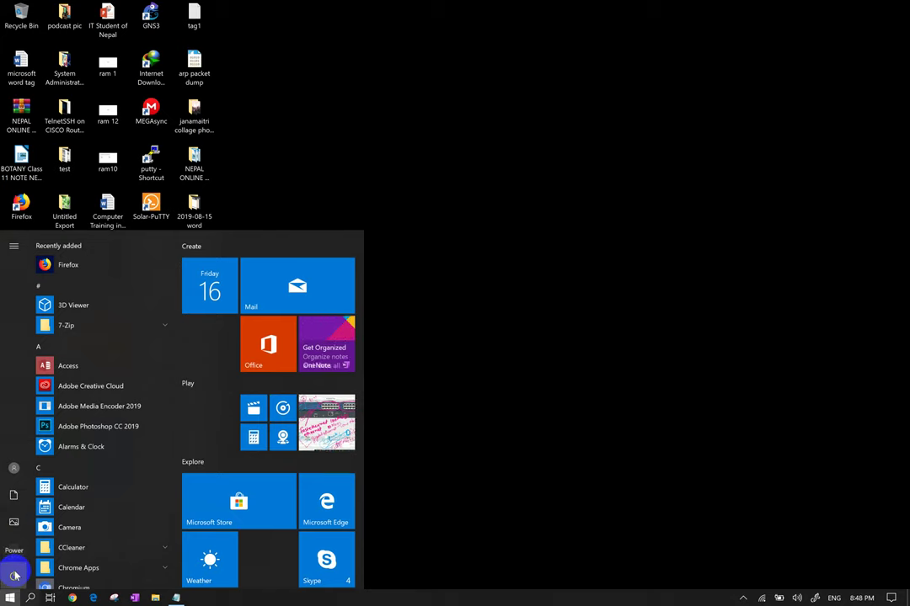
left_click(13, 575)
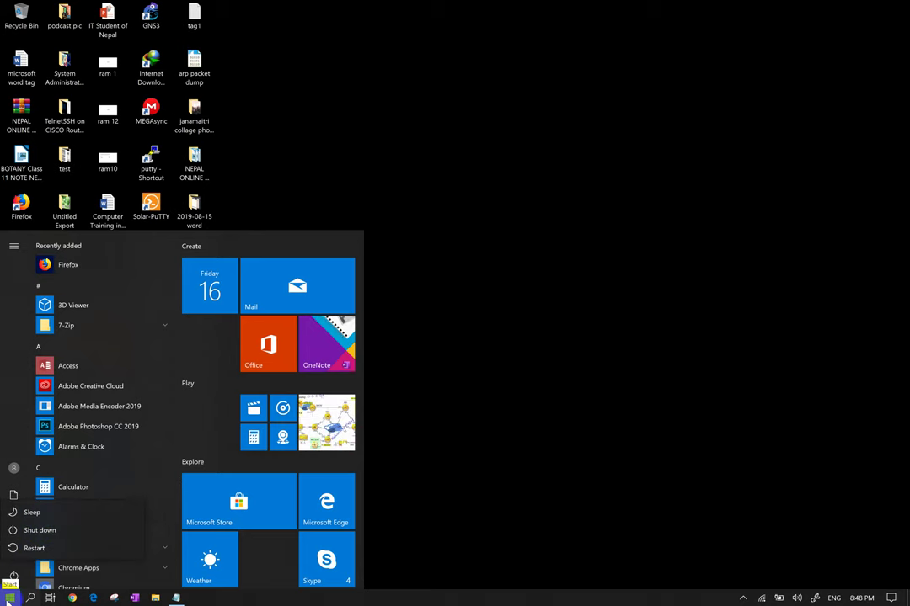
Step: Widen the Start menu, reduce its height, and narrow it back to a single group of tiles across
left_click(362, 244)
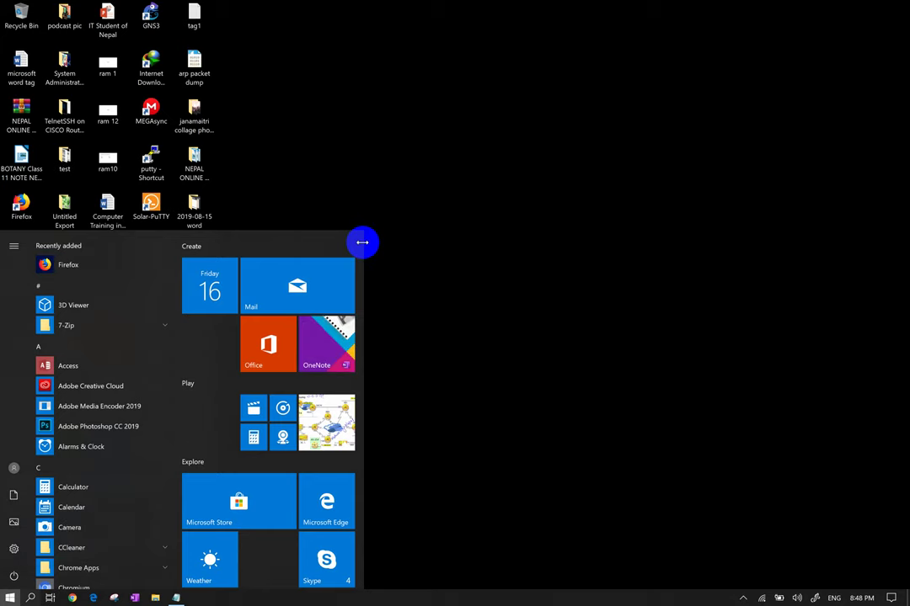
left_click_drag(362, 244, 691, 179)
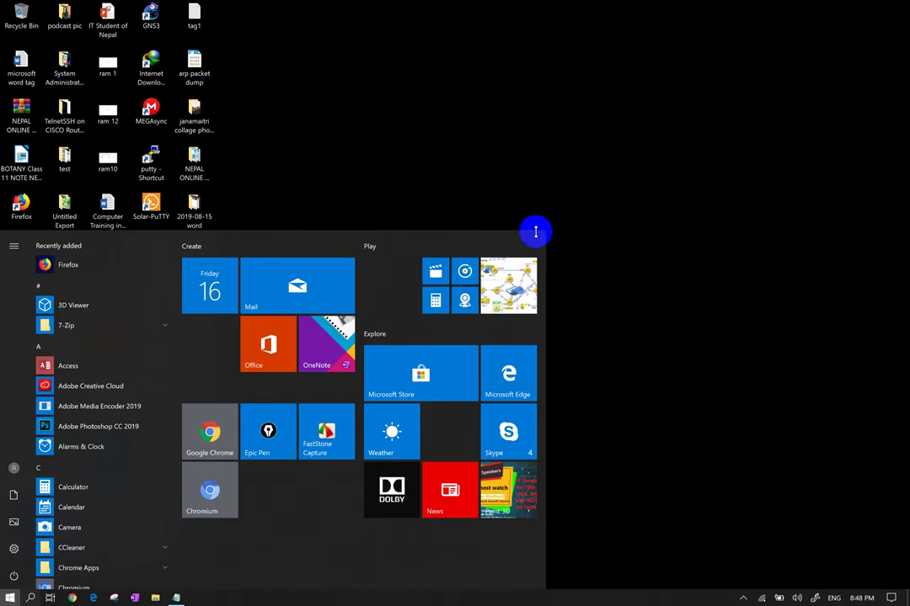
left_click_drag(535, 232, 414, 388)
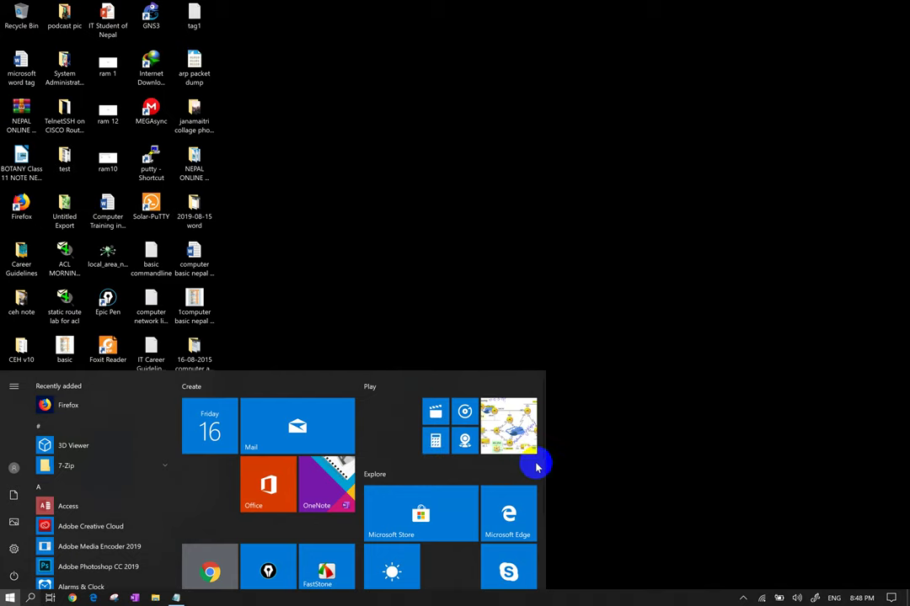
left_click_drag(544, 467, 75, 445)
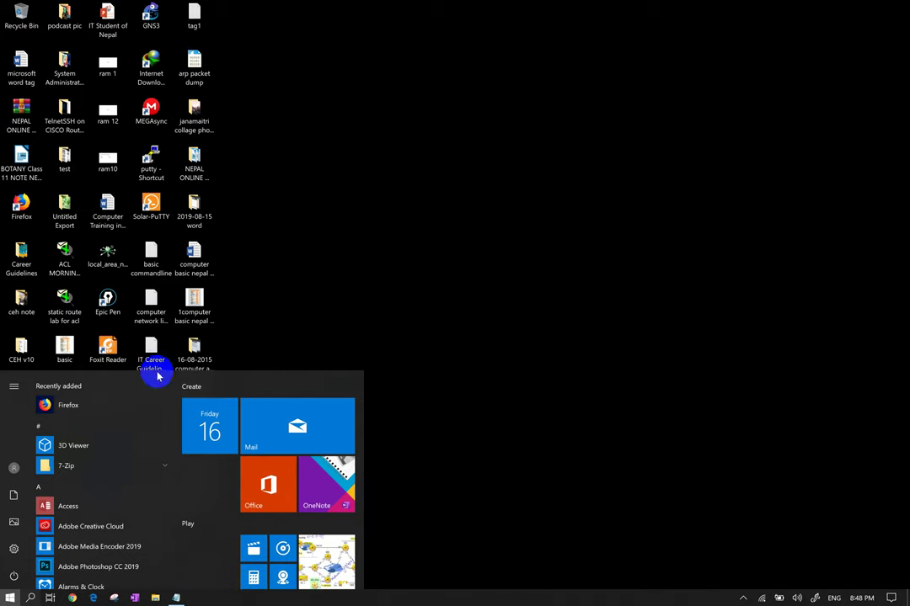
Step: Reopen the Start menu, browse its app list to the C section, and make the menu taller before closing it
left_click(8, 597)
left_click(7, 598)
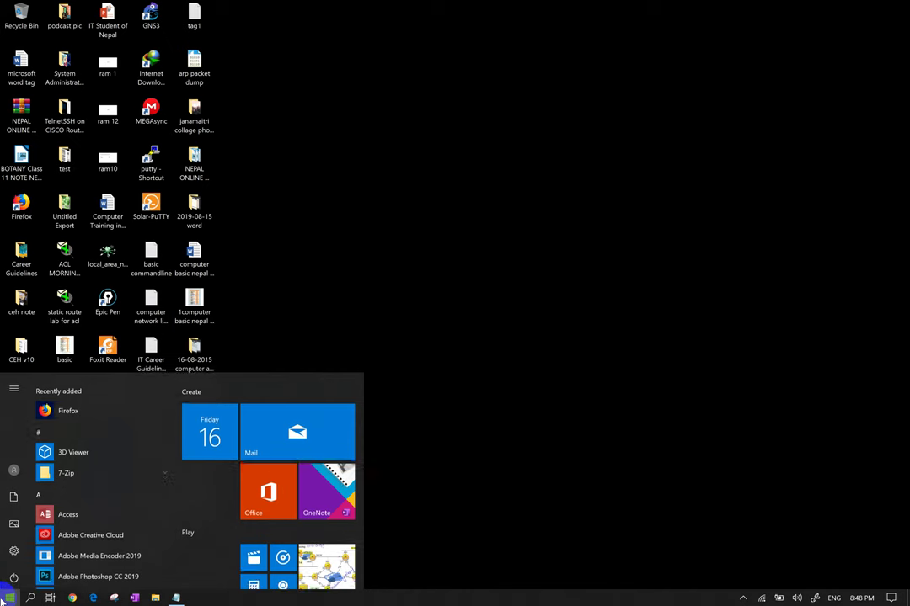
scroll(81, 493, "down", 3)
scroll(84, 495, "down", 2)
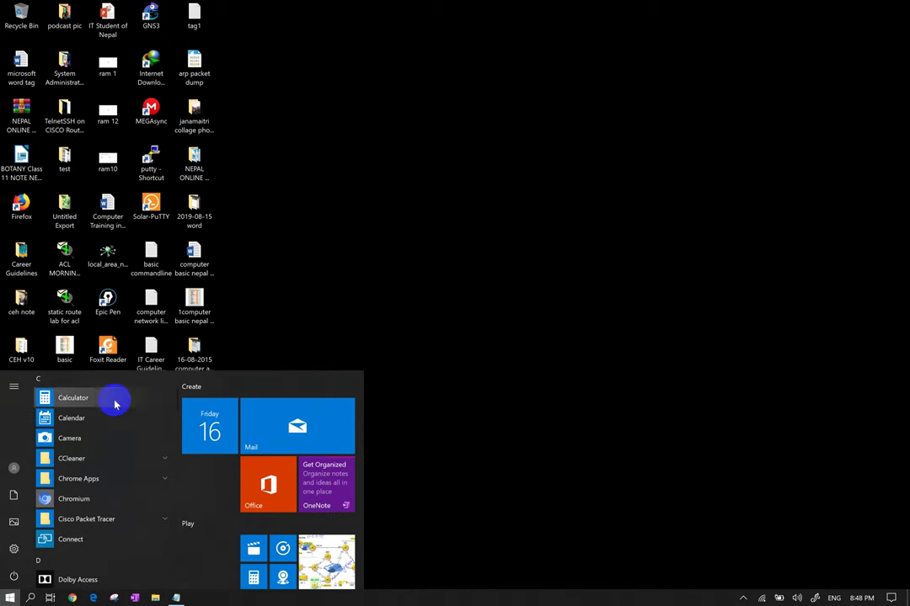
left_click_drag(161, 371, 211, 246)
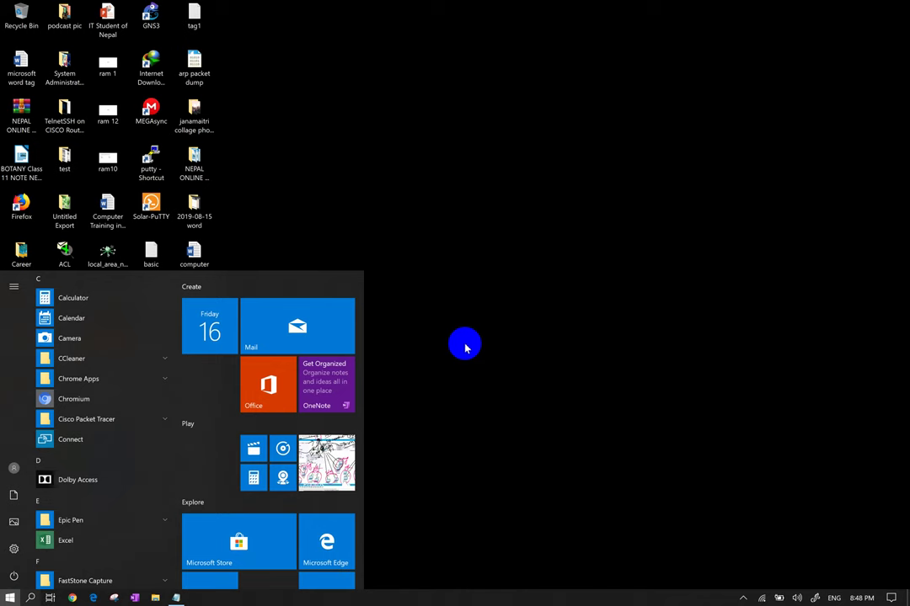
left_click(463, 347)
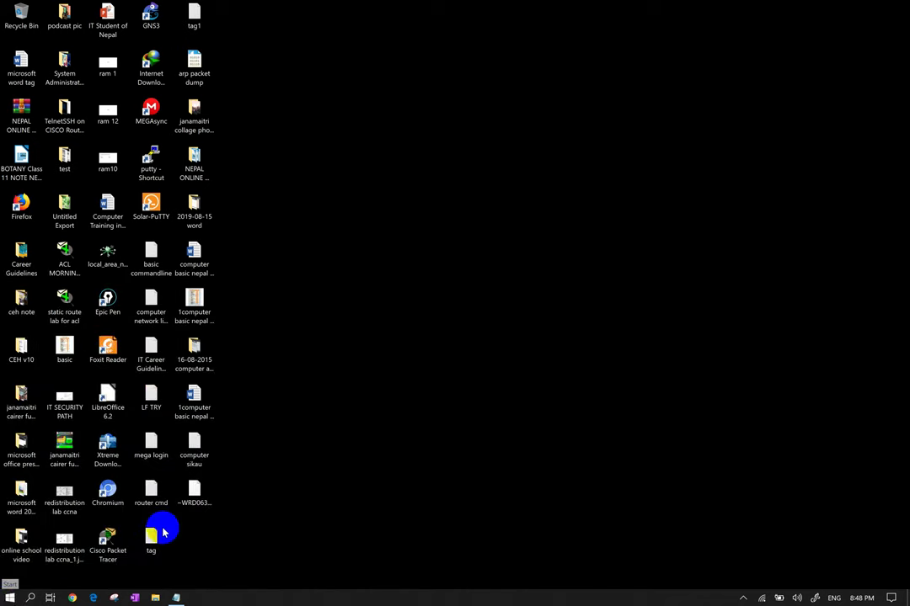
Step: View the Start button's quick-link commands and choose Desktop
right_click(9, 598)
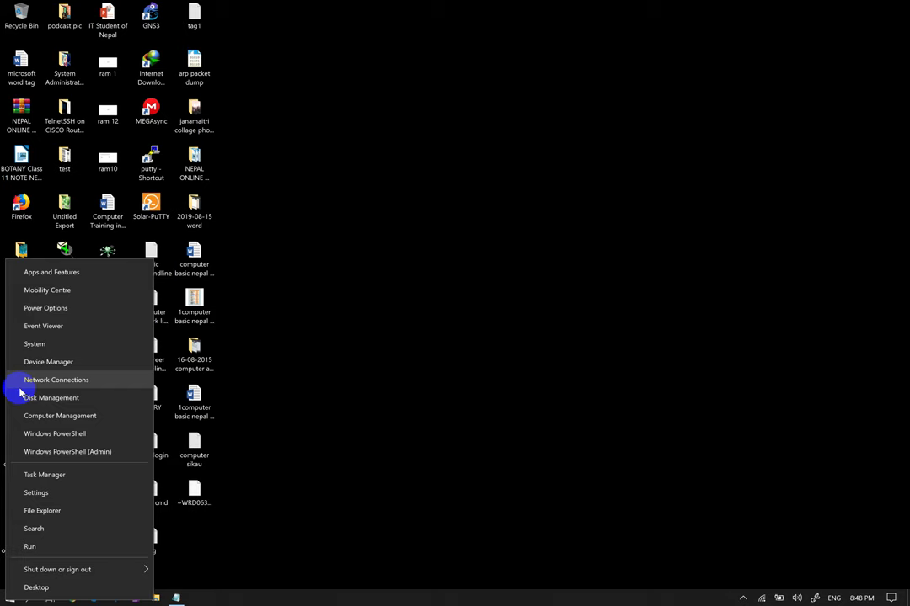
left_click(27, 587)
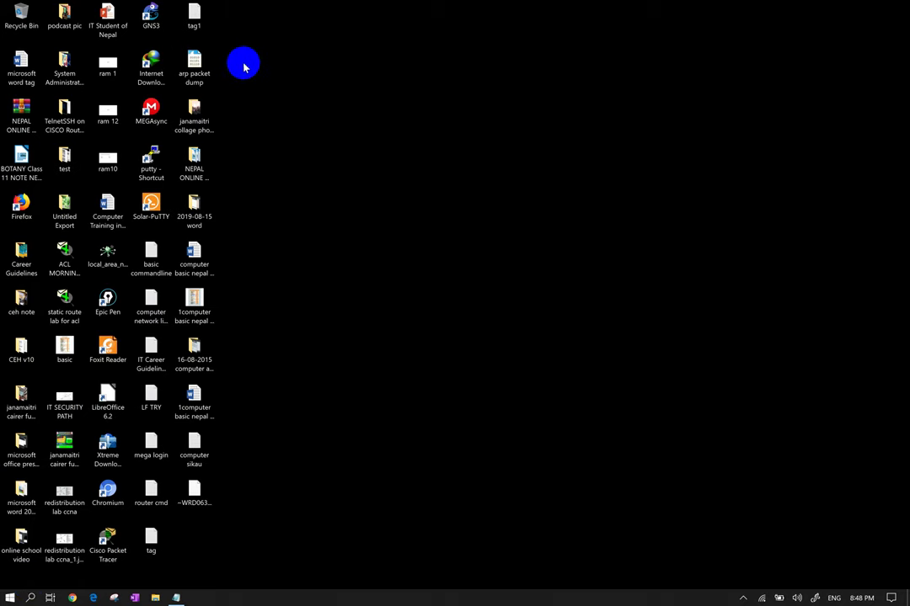
Step: Highlight all the desktop icons, clear the selection, and view the hidden notification-area icons
left_click_drag(274, 1, 36, 524)
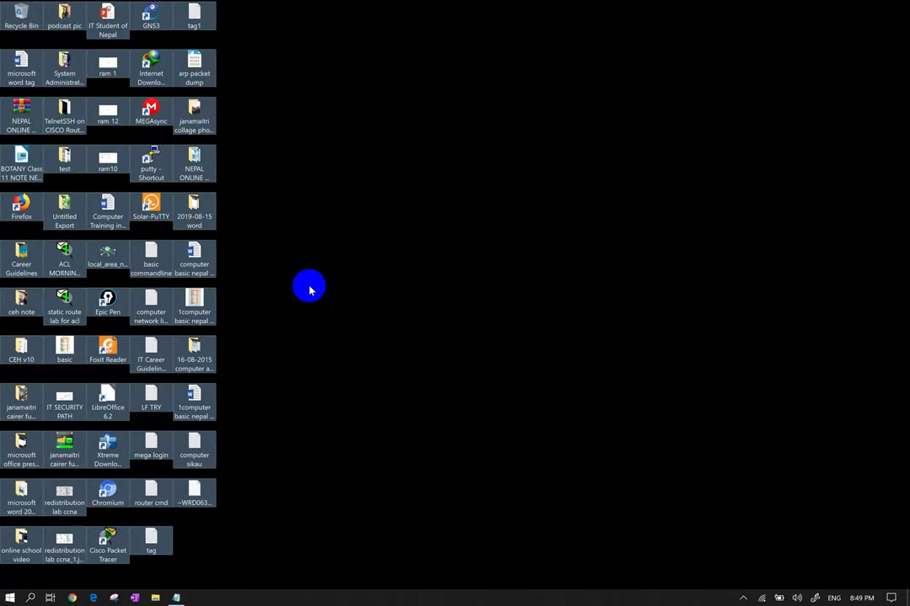
left_click(309, 288)
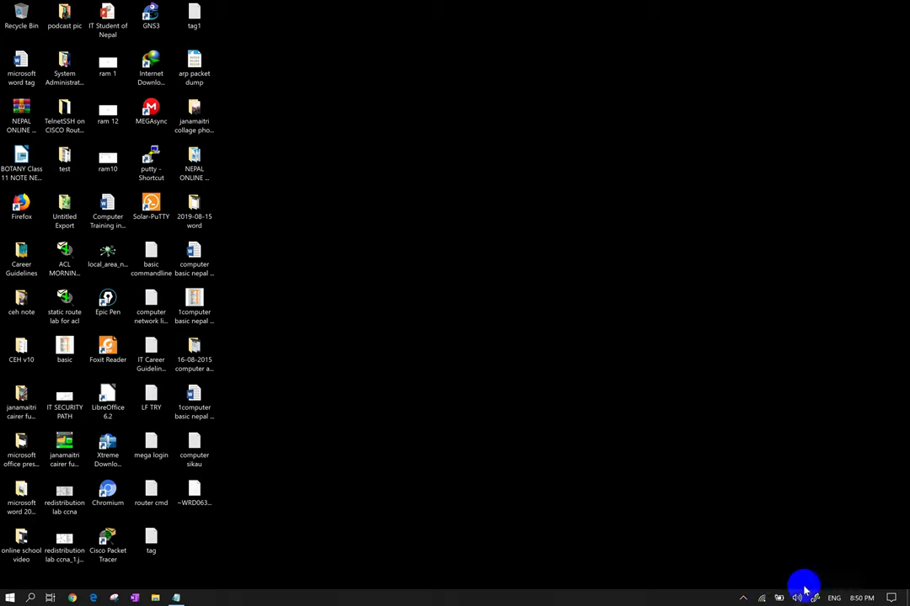
left_click(743, 598)
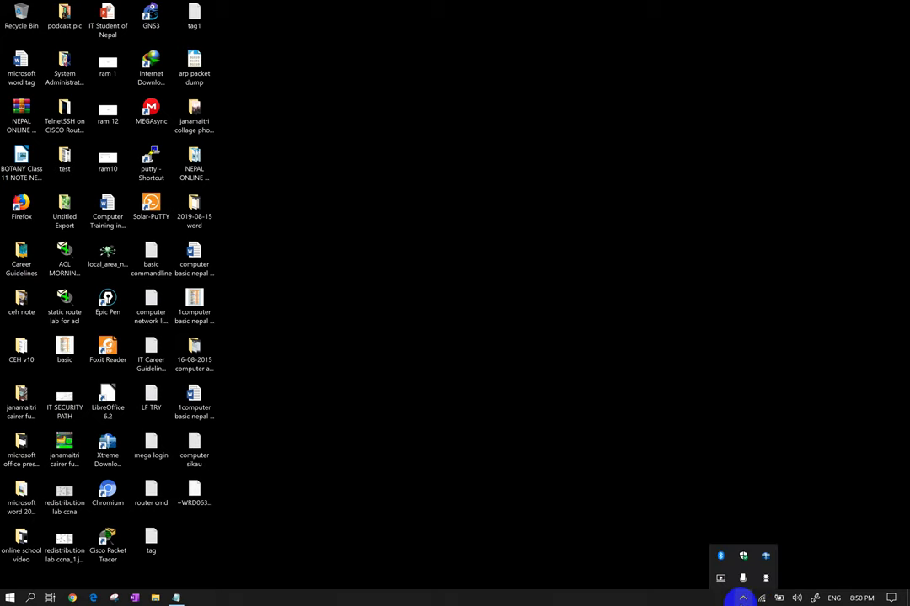
left_click(661, 531)
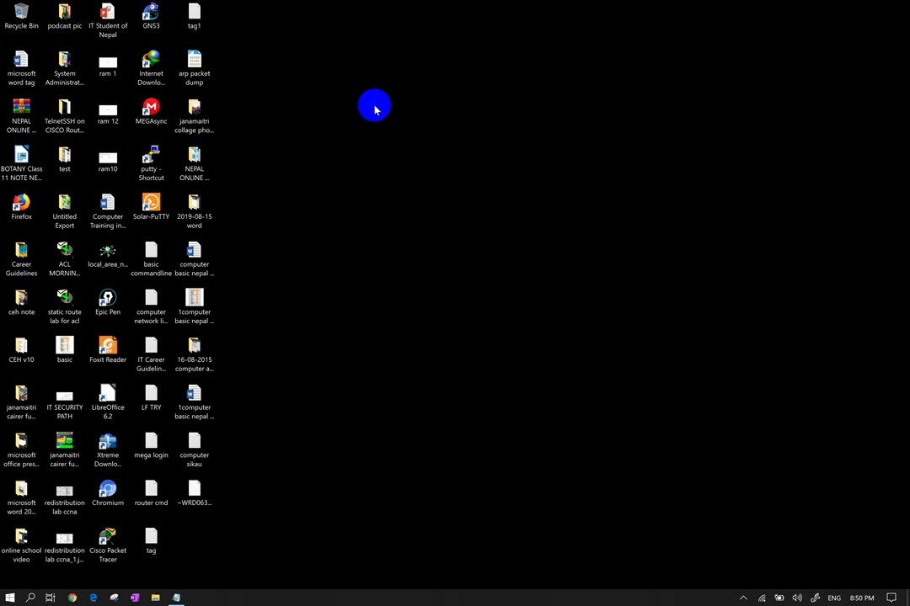
Step: Set IMG_2181 from the janamaitri collage photo folder as the desktop background and minimise the folder window
left_click(203, 107)
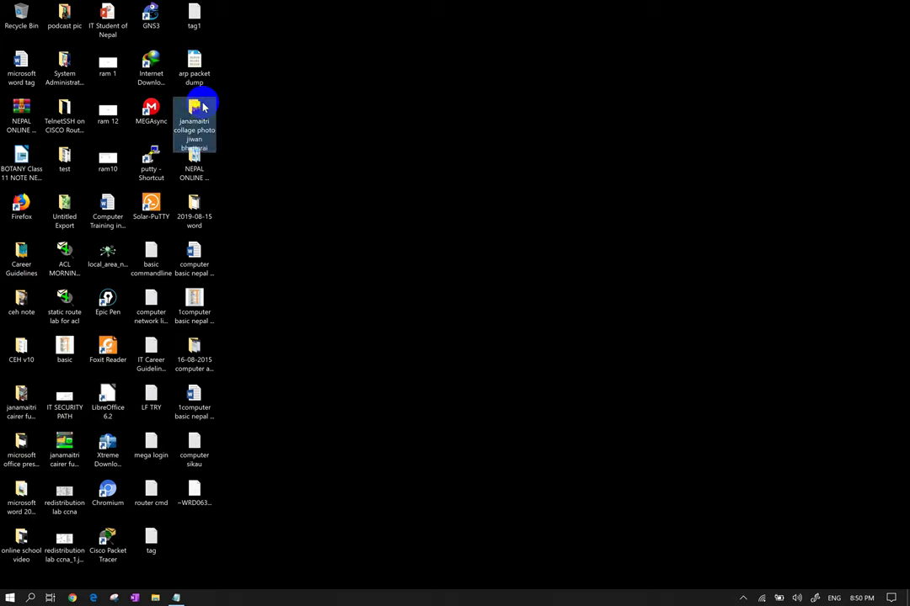
left_click(299, 85)
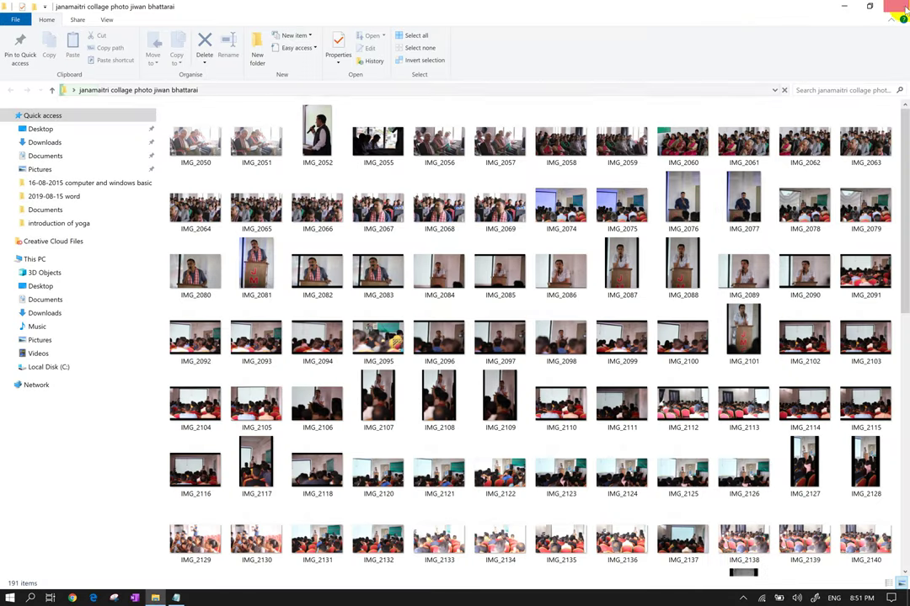
scroll(581, 341, "down", 8)
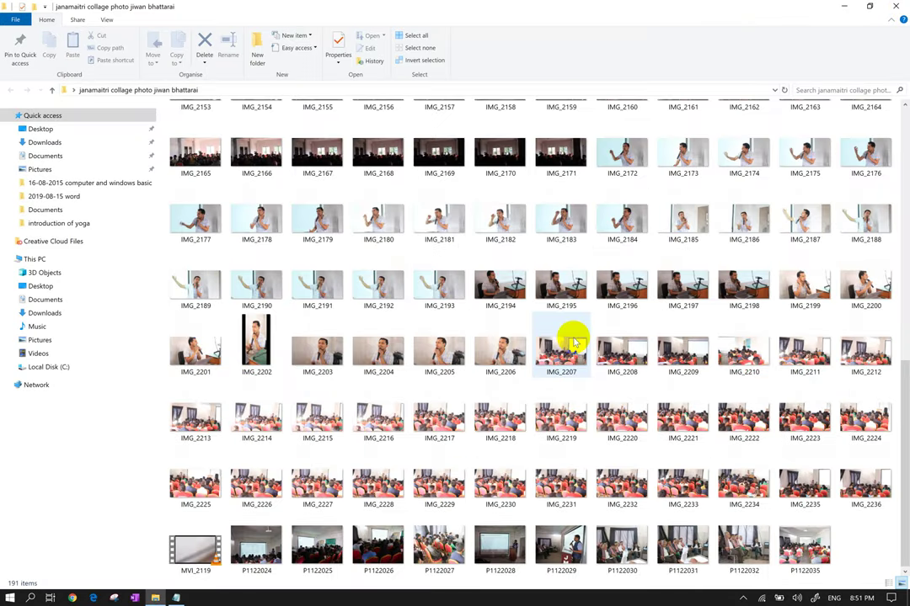
right_click(442, 221)
left_click(385, 266)
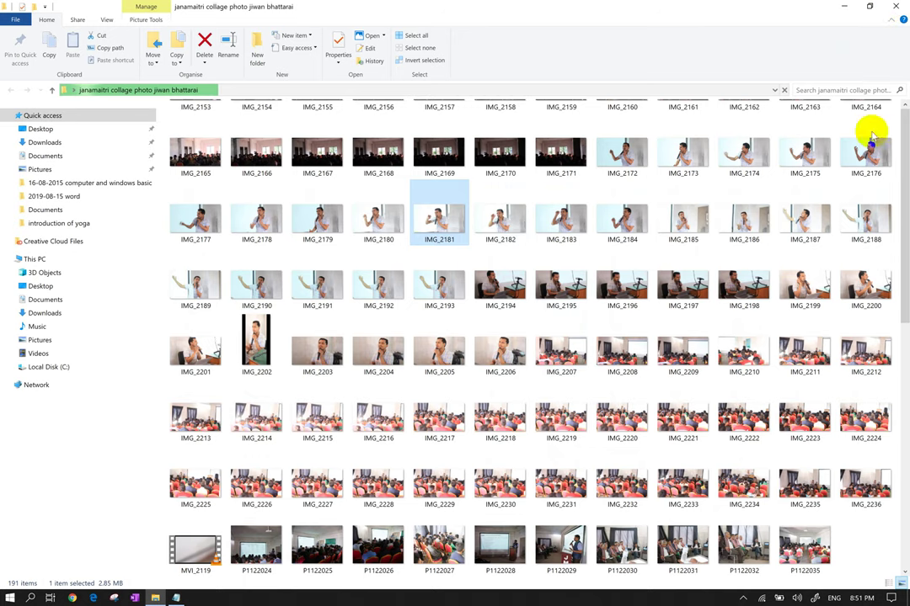
left_click(849, 8)
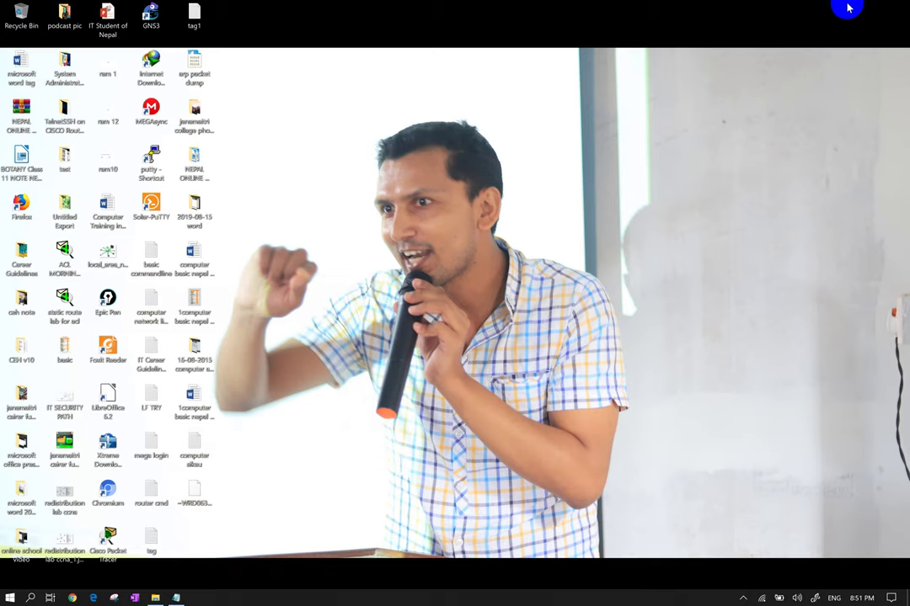
Step: Change the desktop background to the beach picture with rock formations in the personalisation settings, close them, and refresh the desktop
right_click(520, 190)
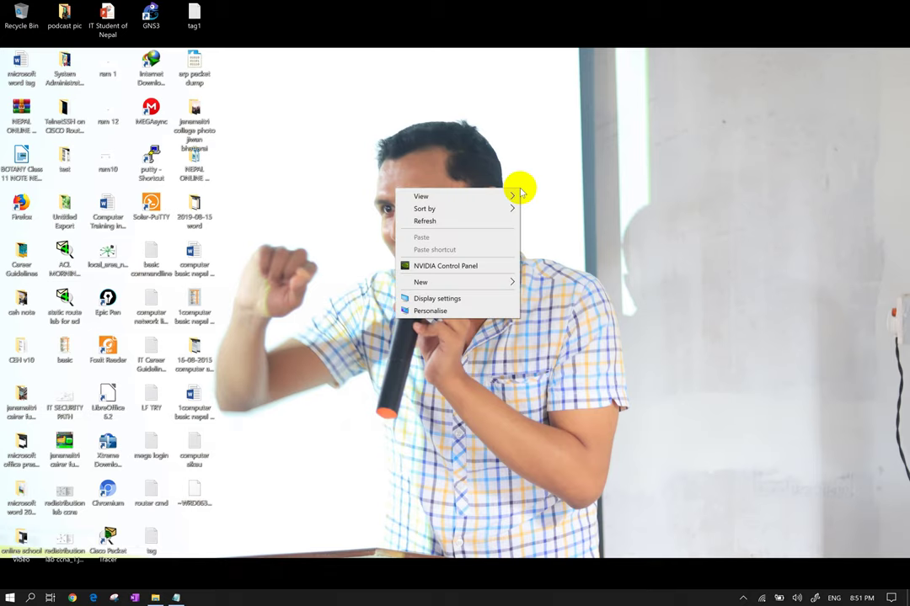
left_click(464, 308)
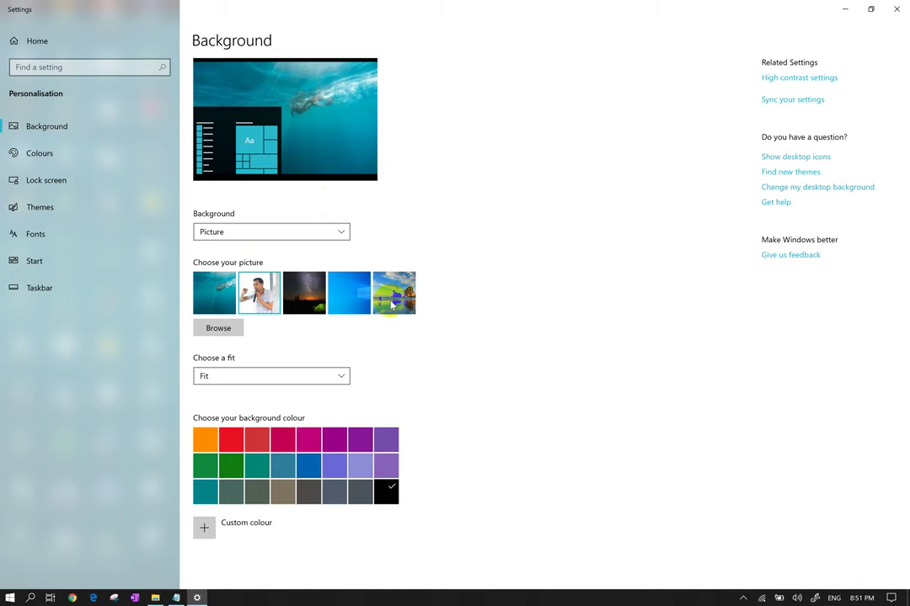
left_click(898, 9)
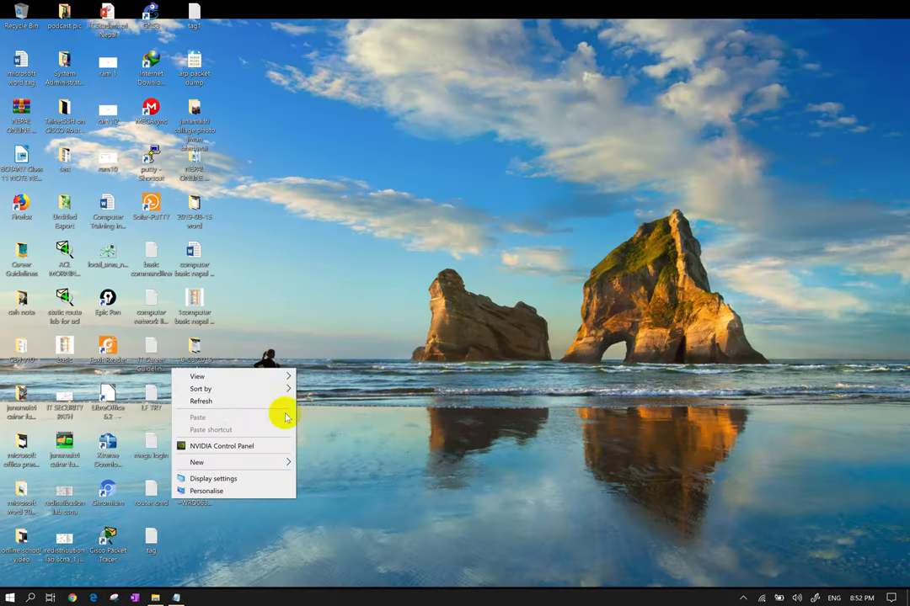
right_click(294, 373)
left_click(232, 404)
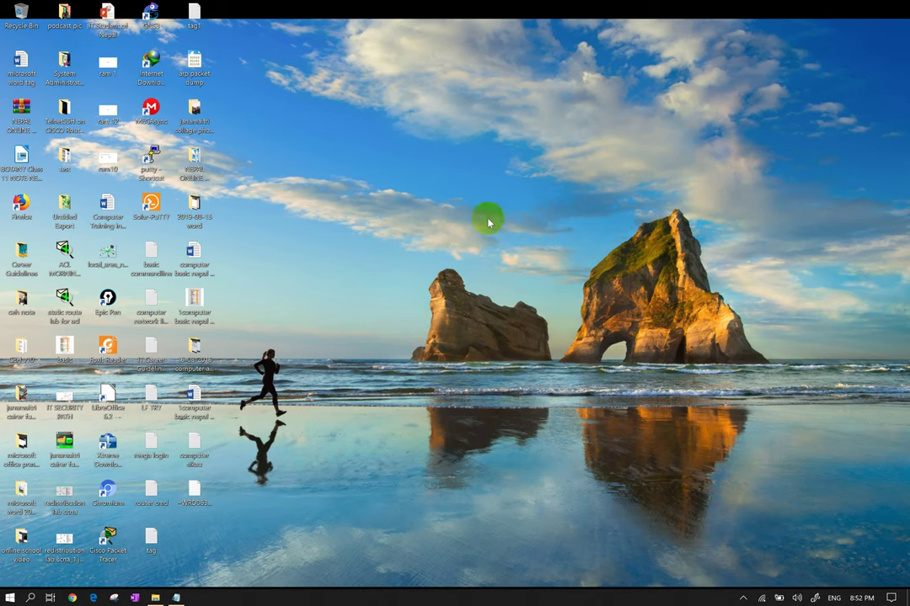
Step: Turn off Lock the taskbar in the taskbar settings, move the taskbar to the screen's right edge, and return it to the bottom
right_click(425, 603)
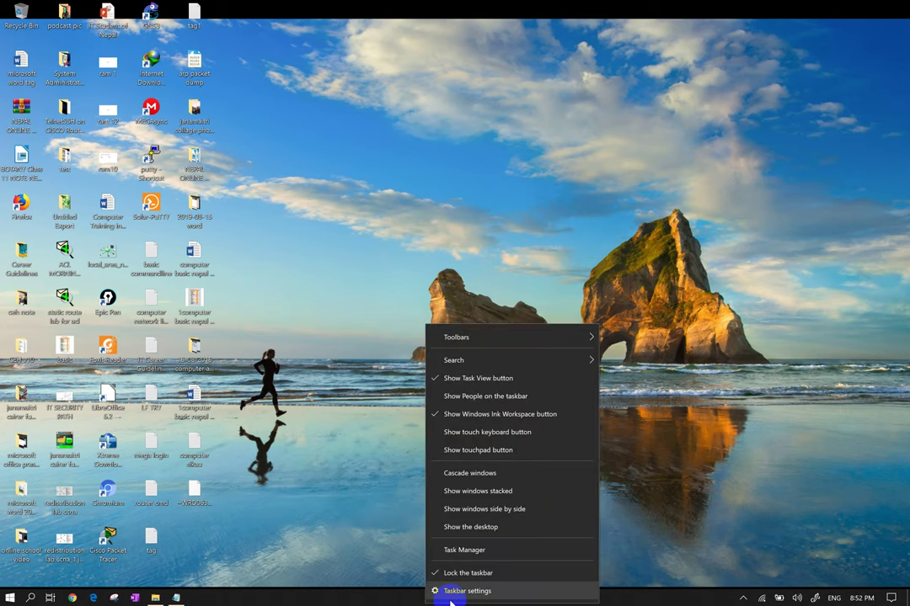
left_click(440, 596)
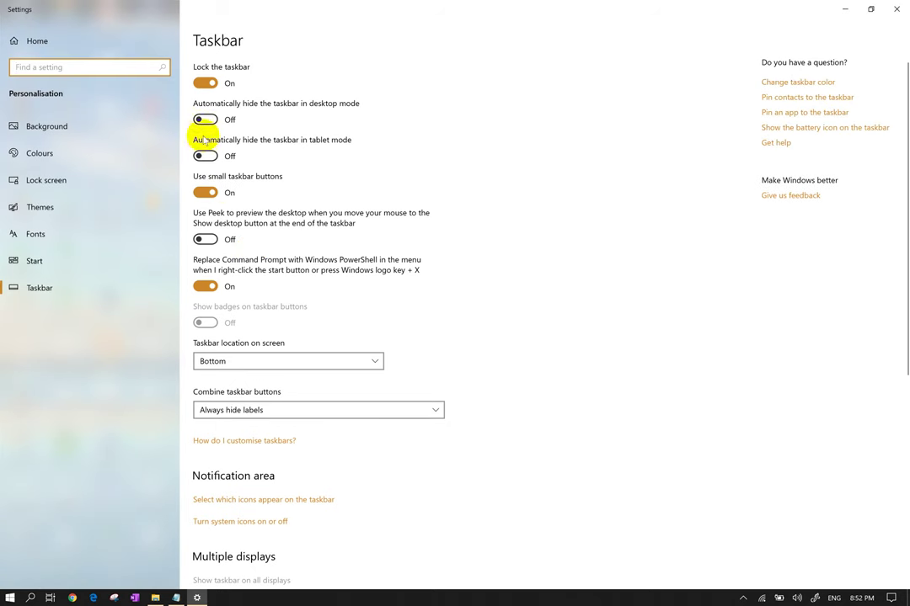
left_click(206, 83)
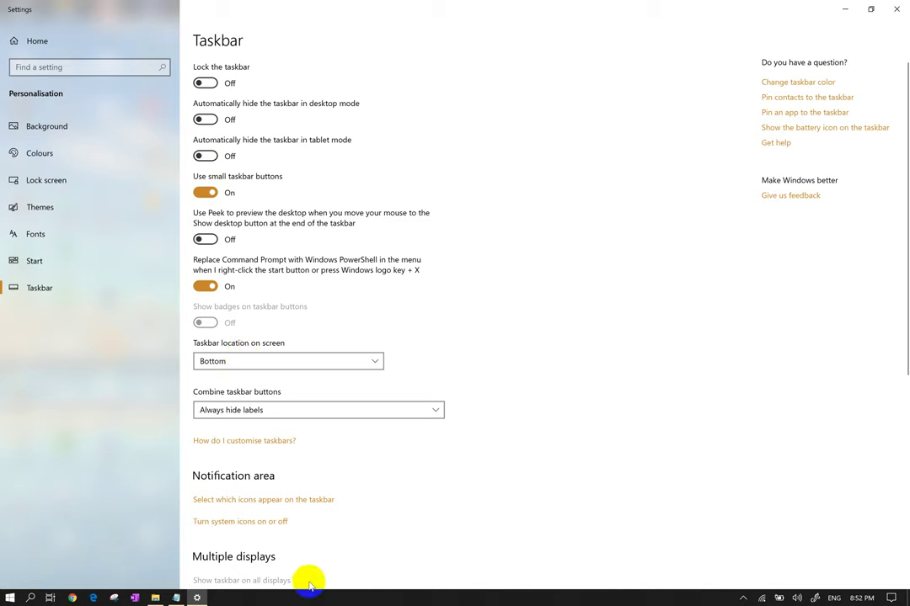
left_click_drag(309, 590, 893, 400)
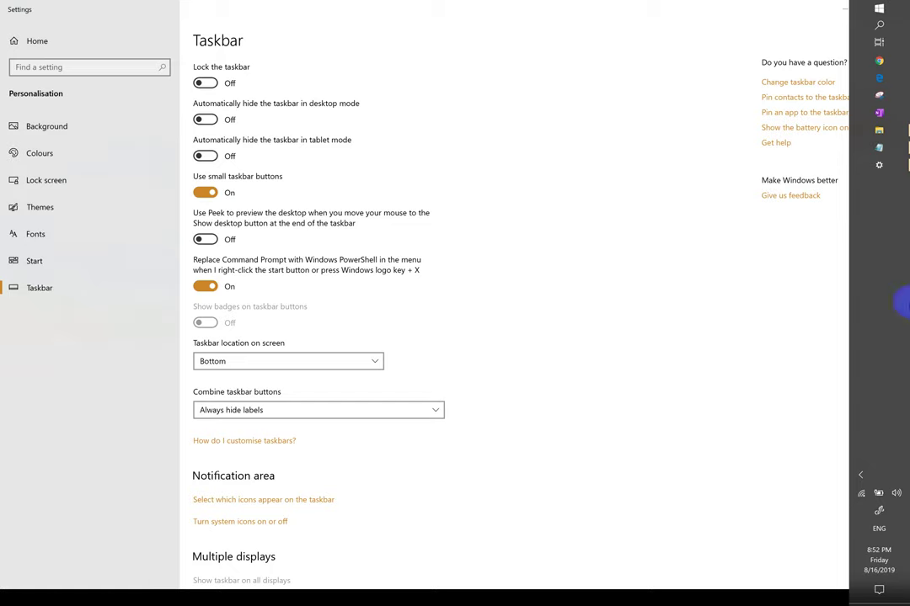
left_click_drag(903, 303, 338, 598)
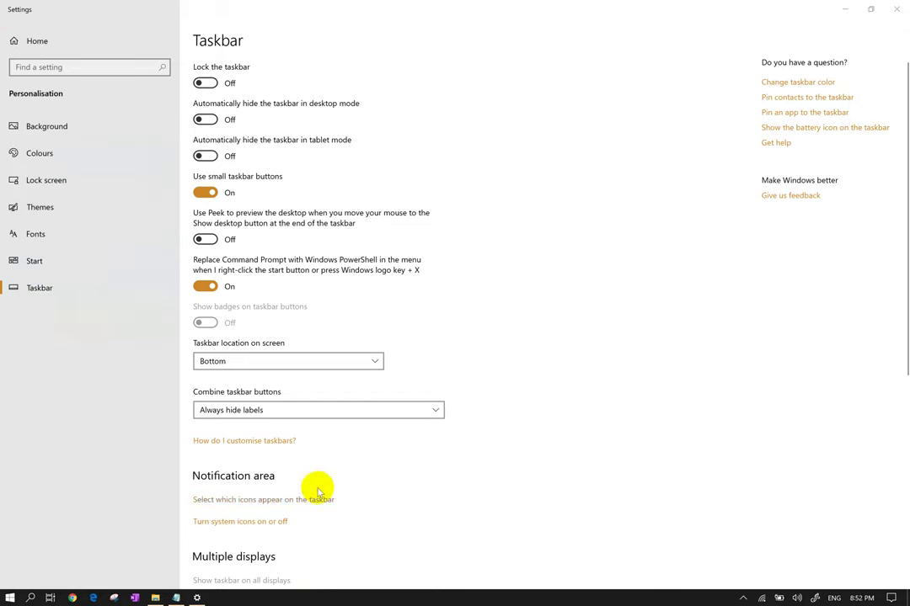
Step: Switch small taskbar buttons off and on again, turn on Lock the taskbar, and close the settings
left_click(206, 193)
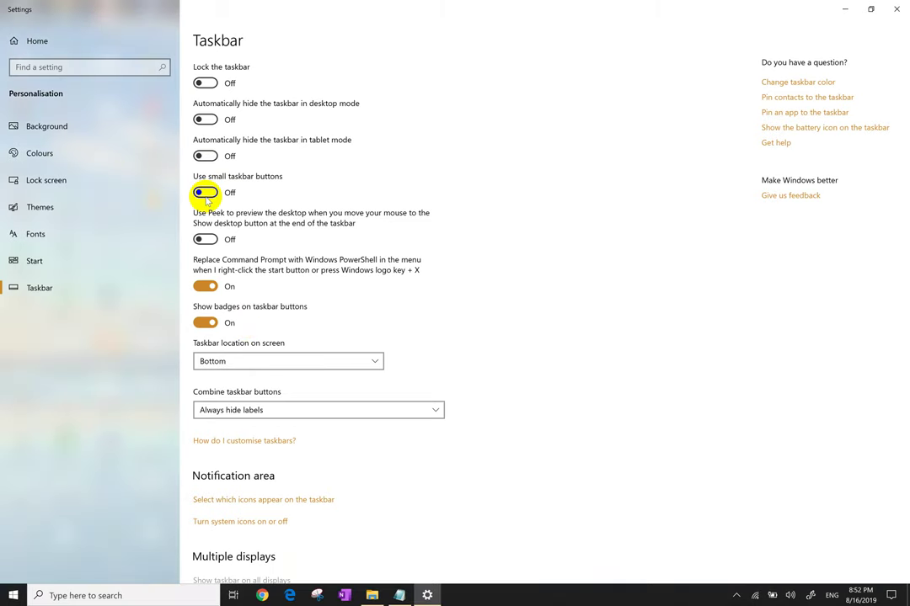
left_click(206, 194)
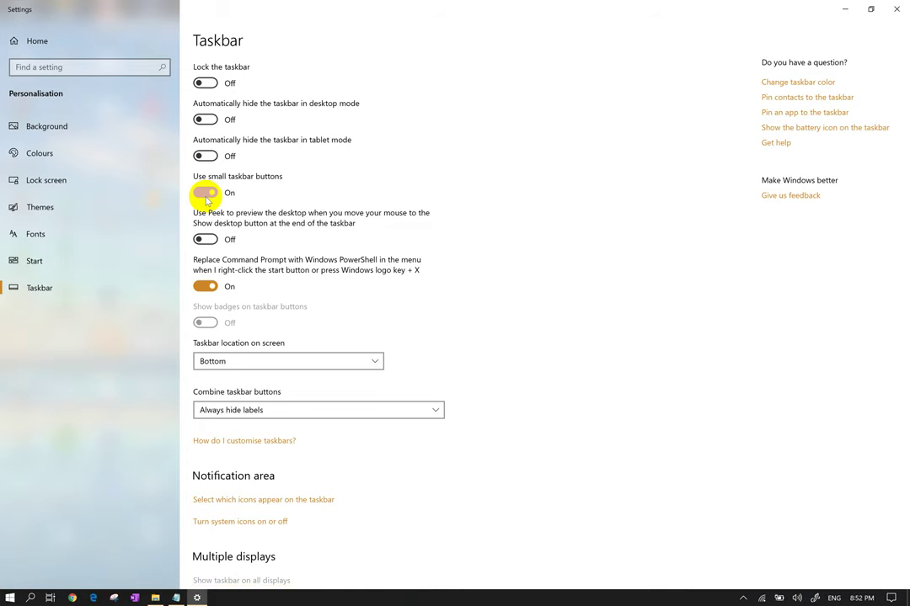
left_click(204, 82)
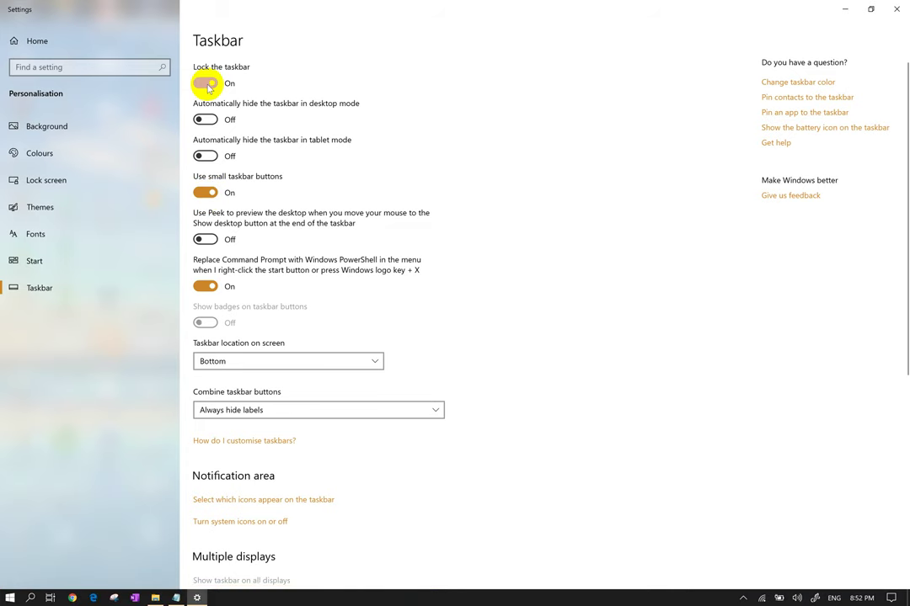
left_click(896, 9)
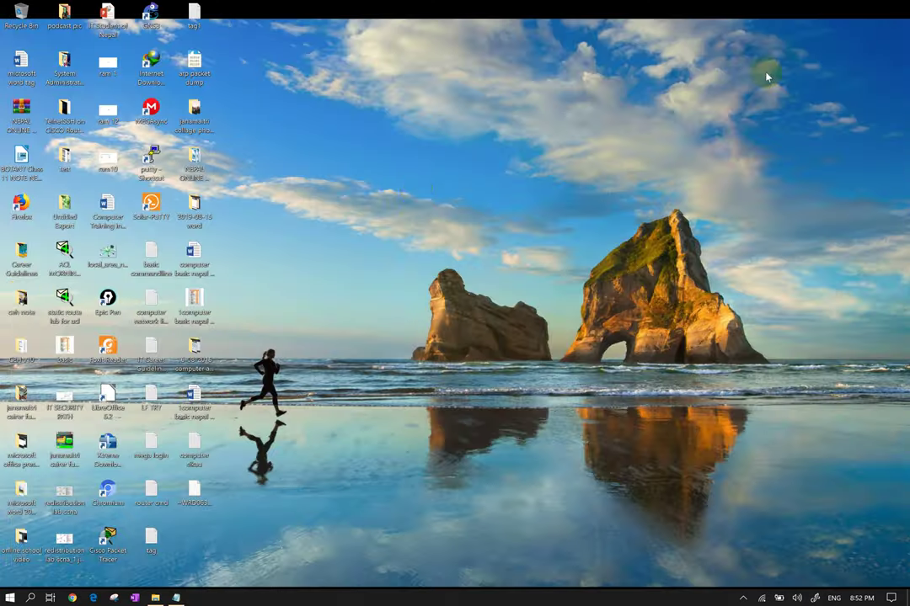
Step: In the background personalisation settings, accept black in the custom colour picker and set the desktop background colour to red
right_click(415, 187)
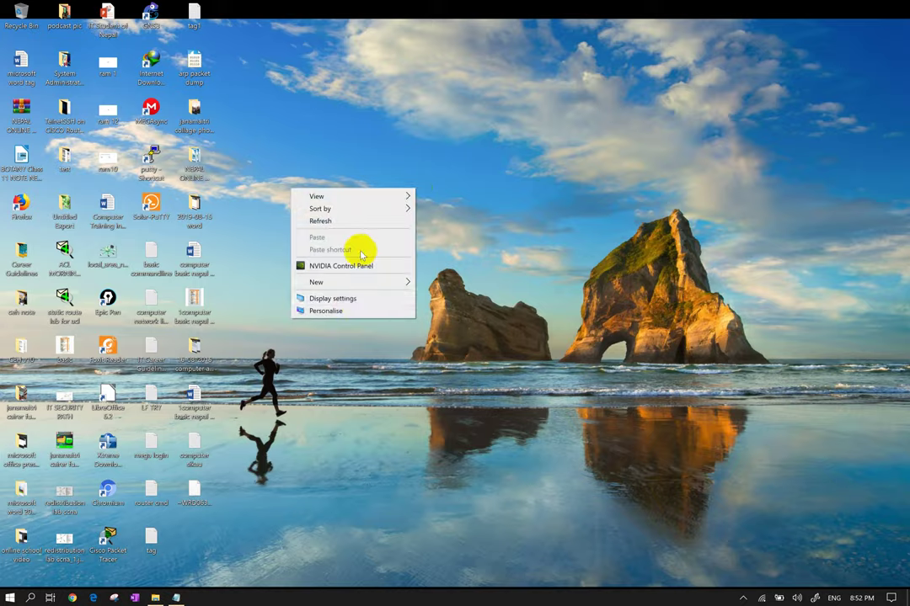
left_click(354, 311)
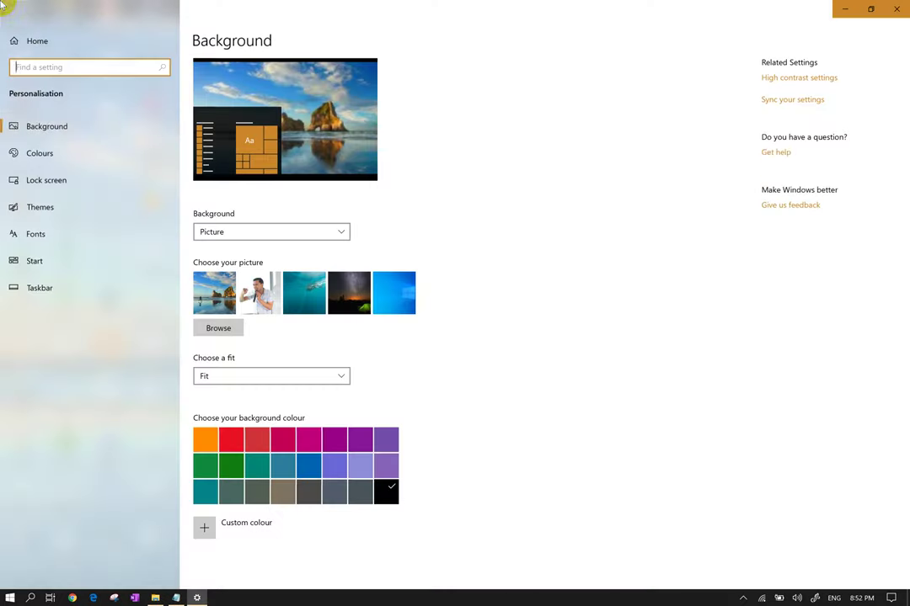
left_click(32, 129)
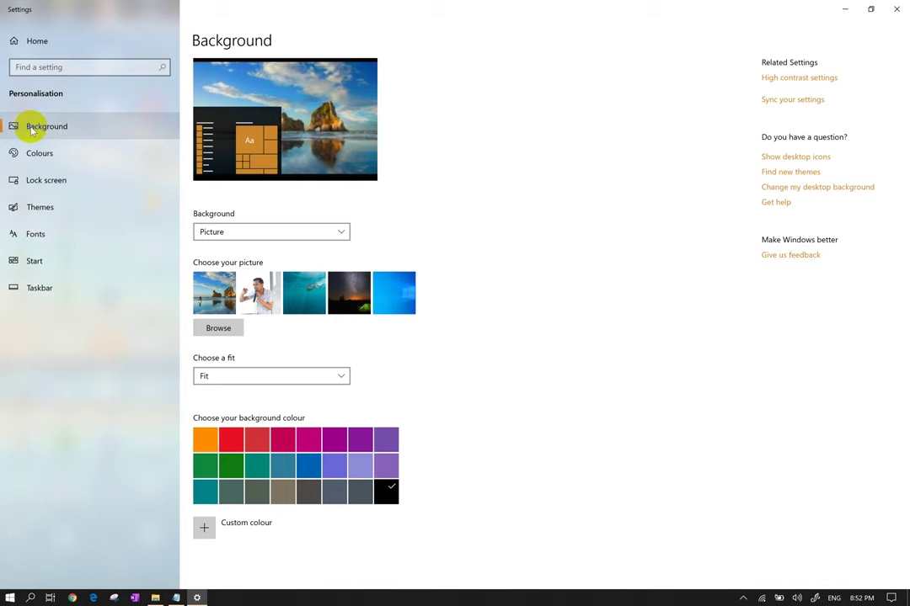
left_click(206, 527)
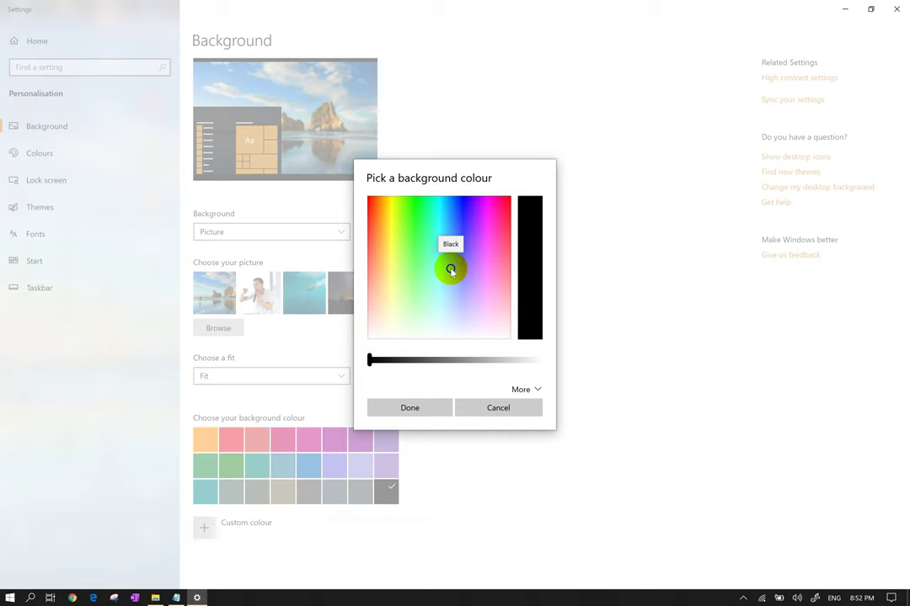
left_click(426, 408)
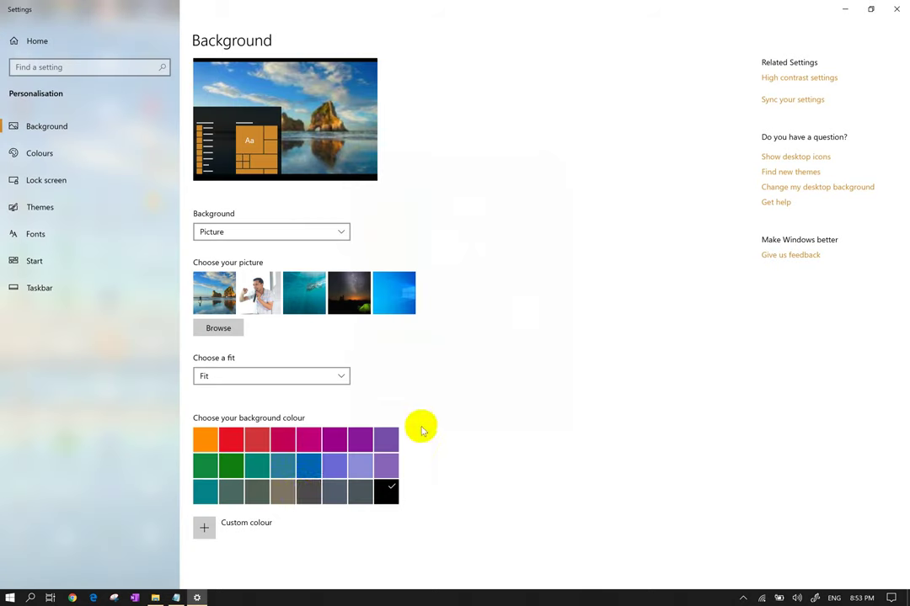
left_click(230, 439)
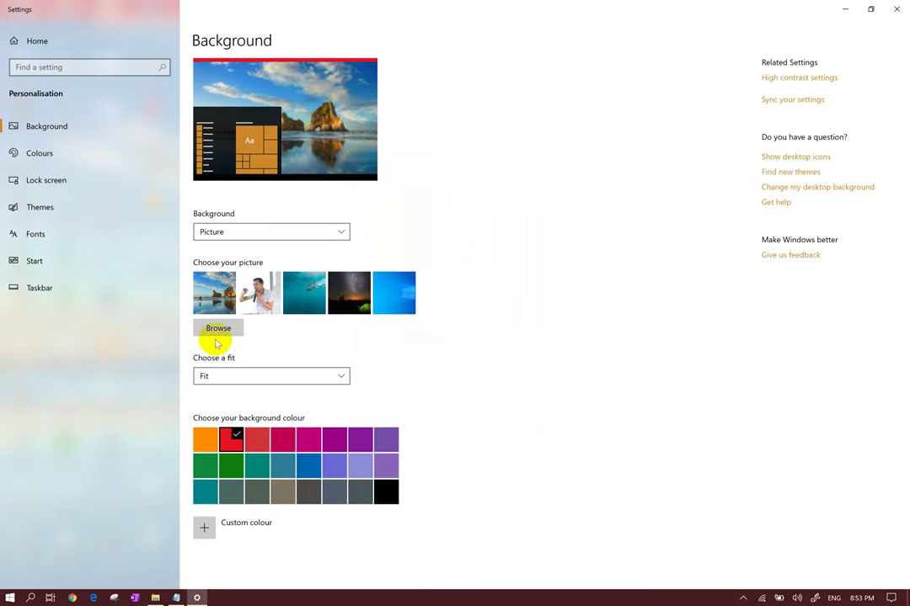
Step: Set the background picture's fit to Centre and close the personalisation settings to show the desktop
left_click(249, 376)
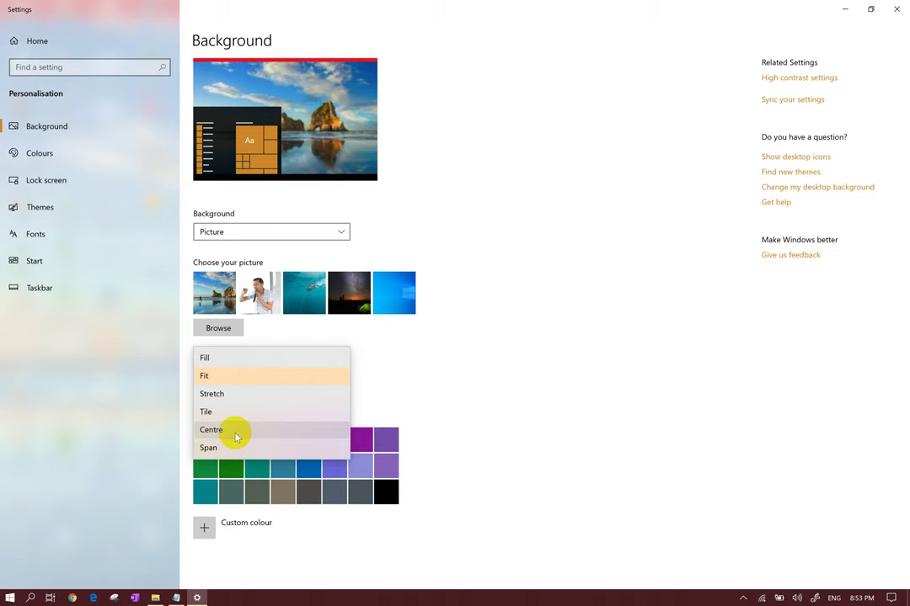
left_click(211, 430)
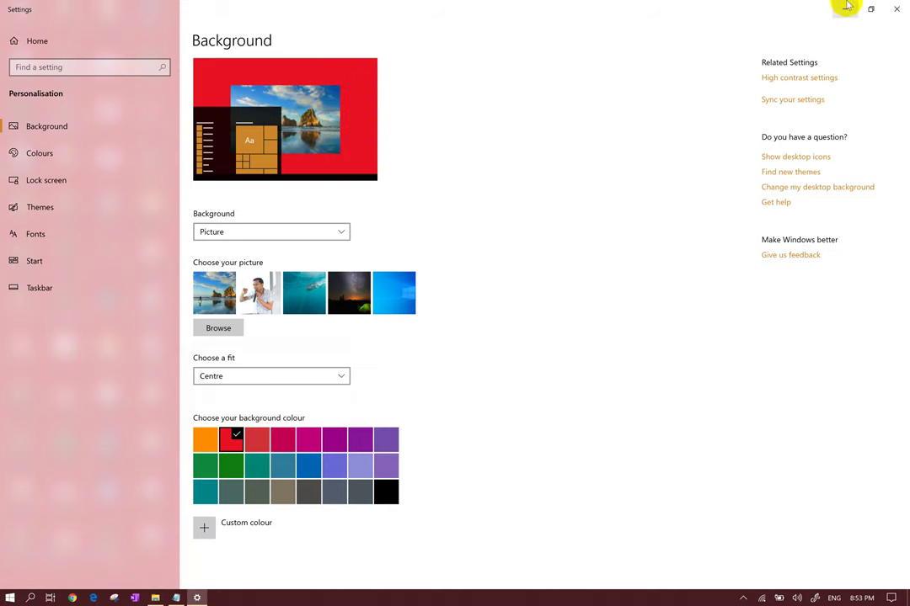
left_click(893, 8)
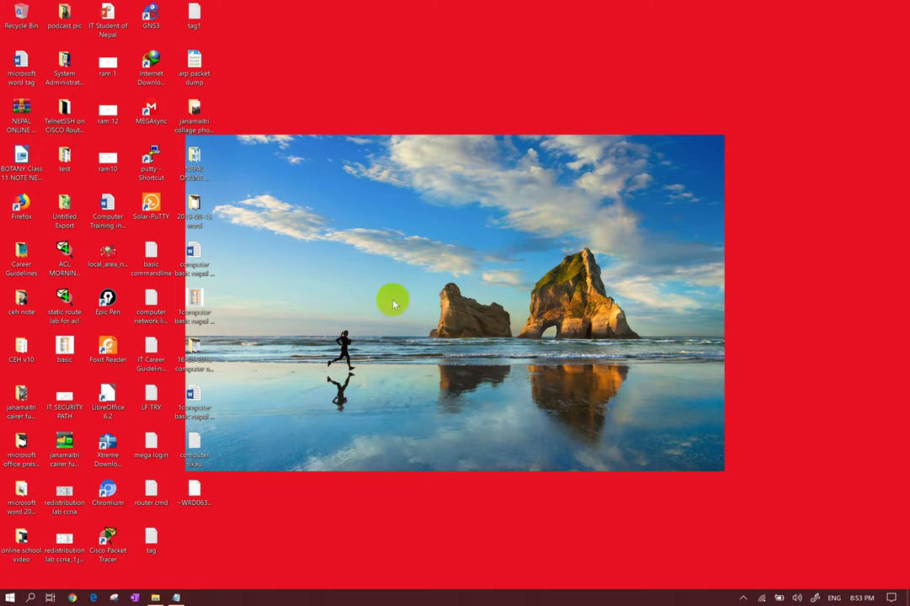
Step: Change the desktop background colour to green and to teal, and the picture to the blue Windows image and the night-sky tent image
right_click(421, 282)
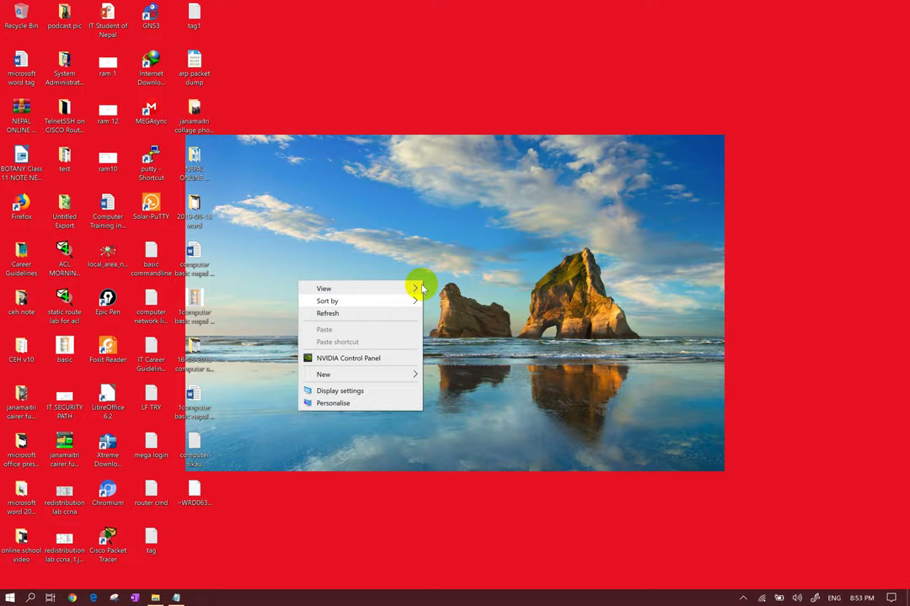
left_click(359, 405)
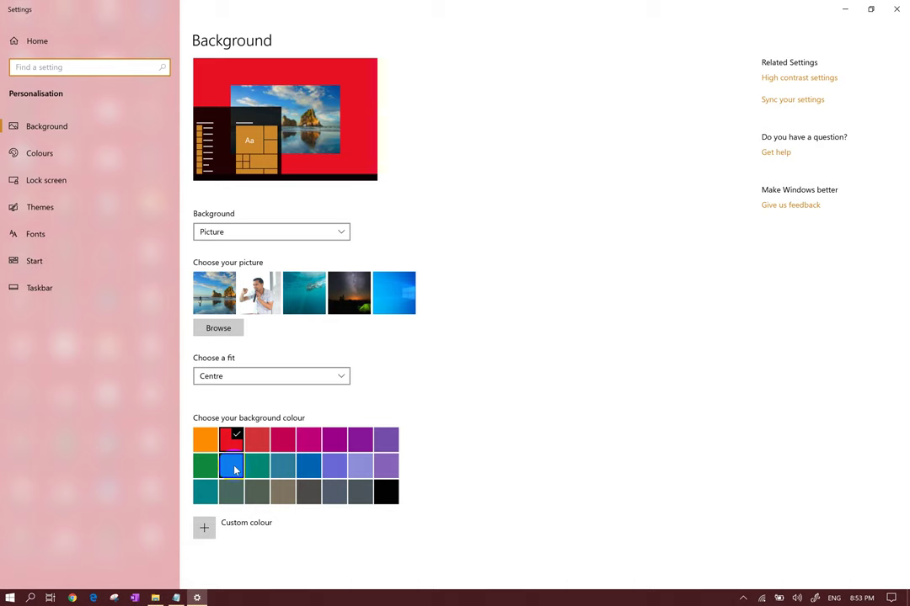
left_click(235, 468)
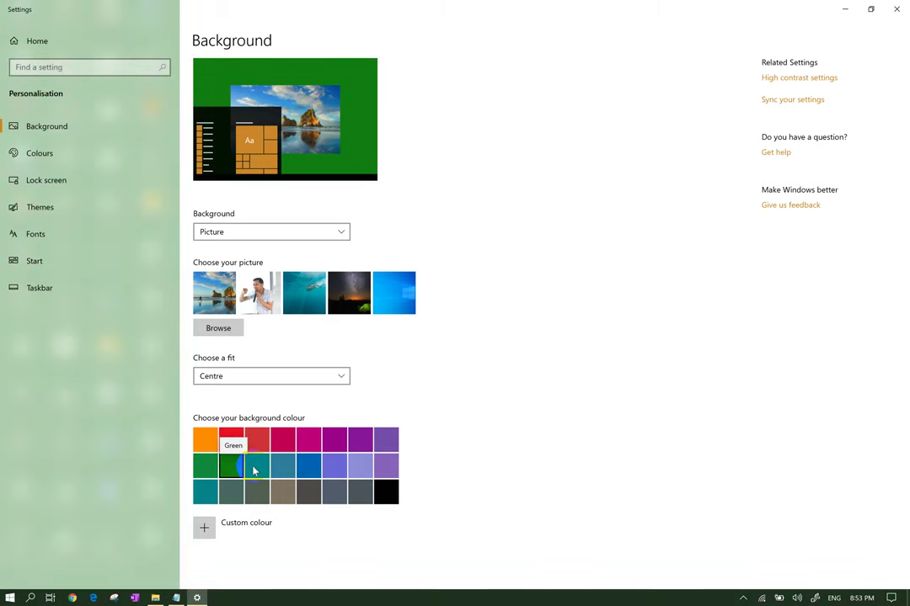
left_click(261, 465)
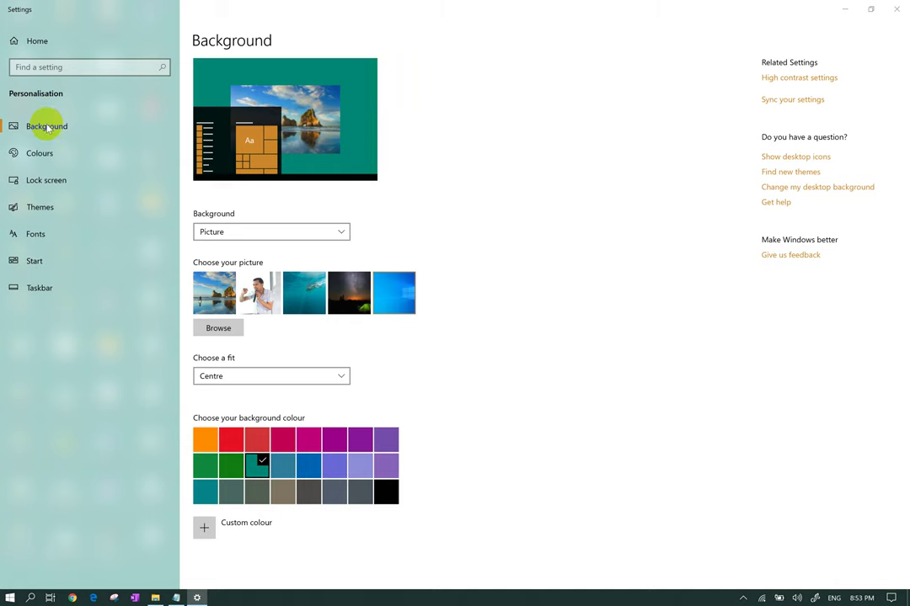
left_click(46, 126)
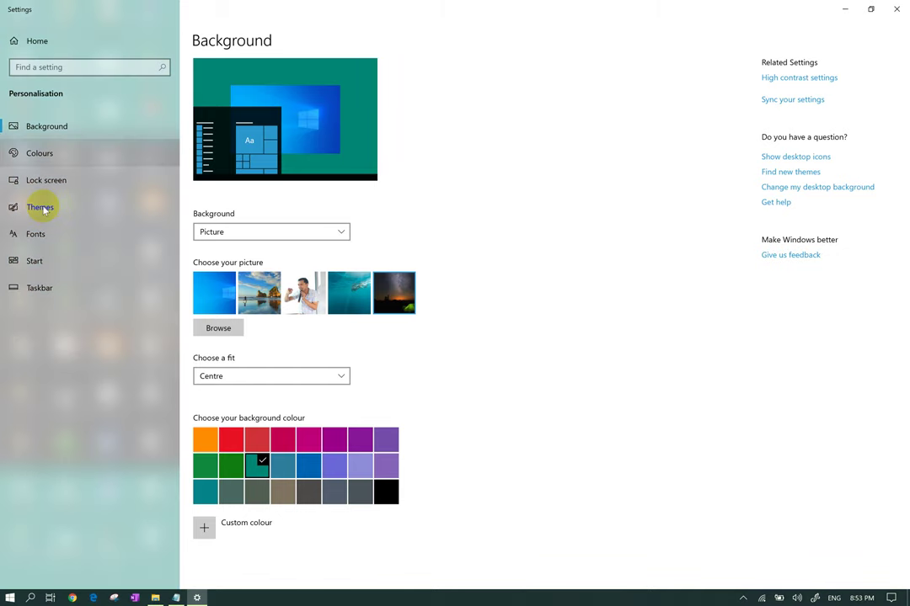
Step: Apply the Flowers theme, close the personalisation settings, and close the open janamaitri collage photo folder window
left_click(41, 207)
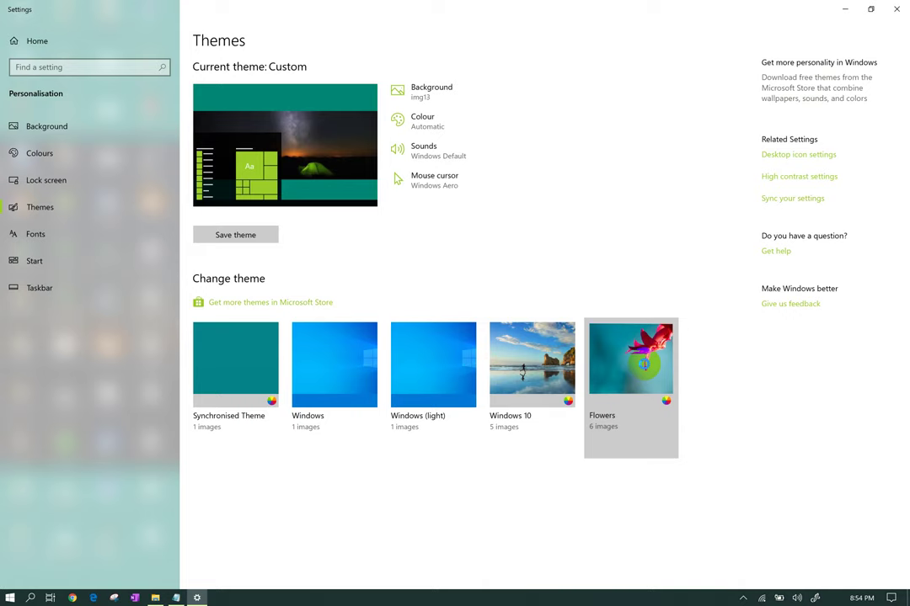
left_click(631, 367)
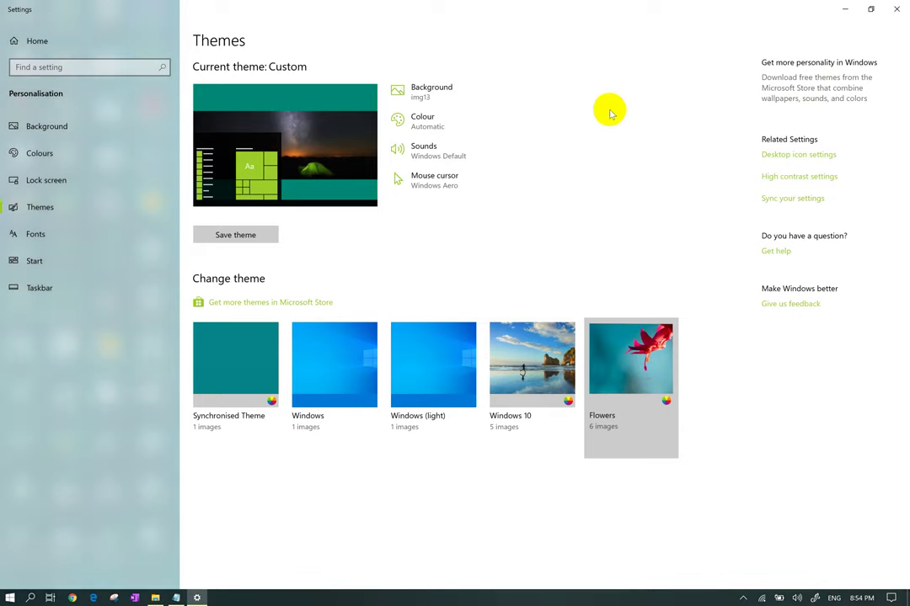
left_click(896, 8)
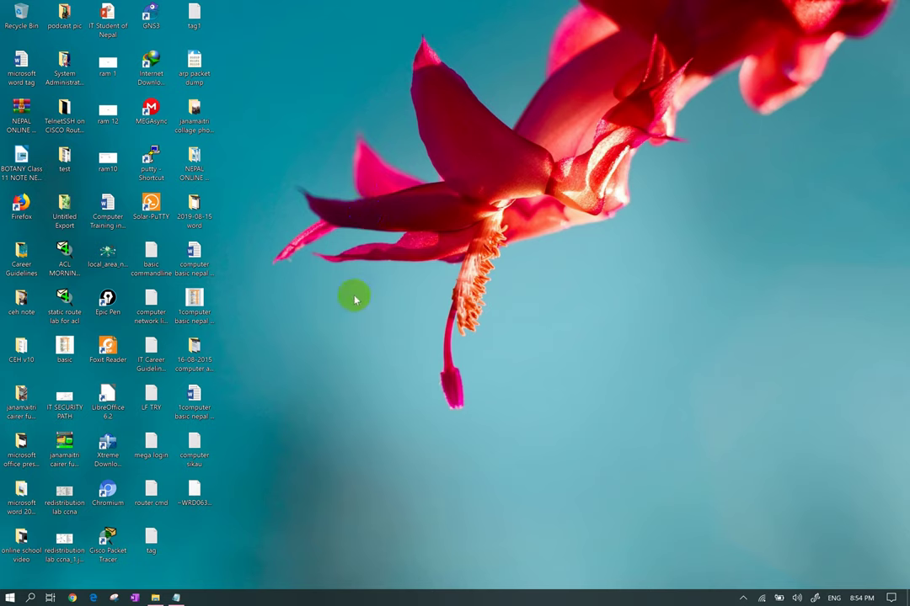
left_click(155, 598)
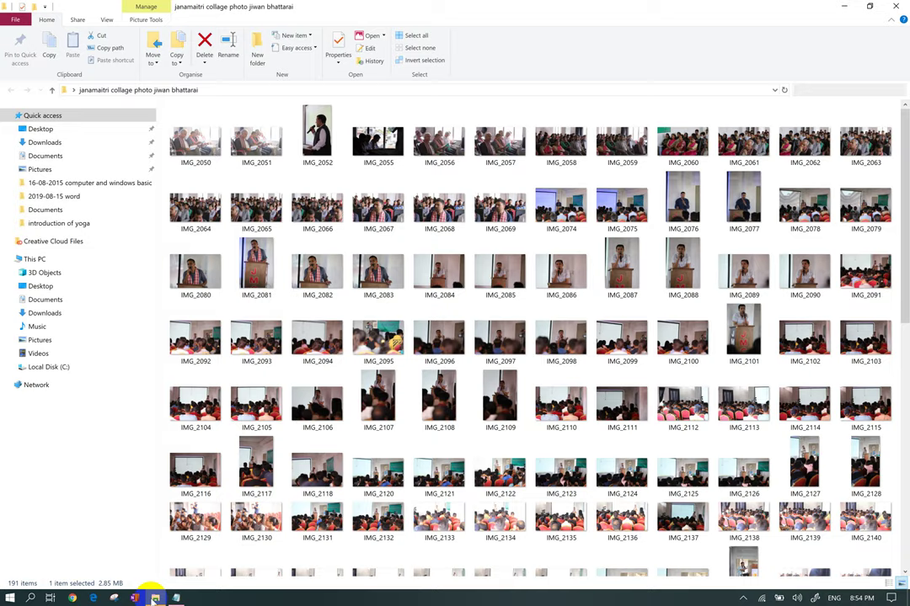
left_click(904, 5)
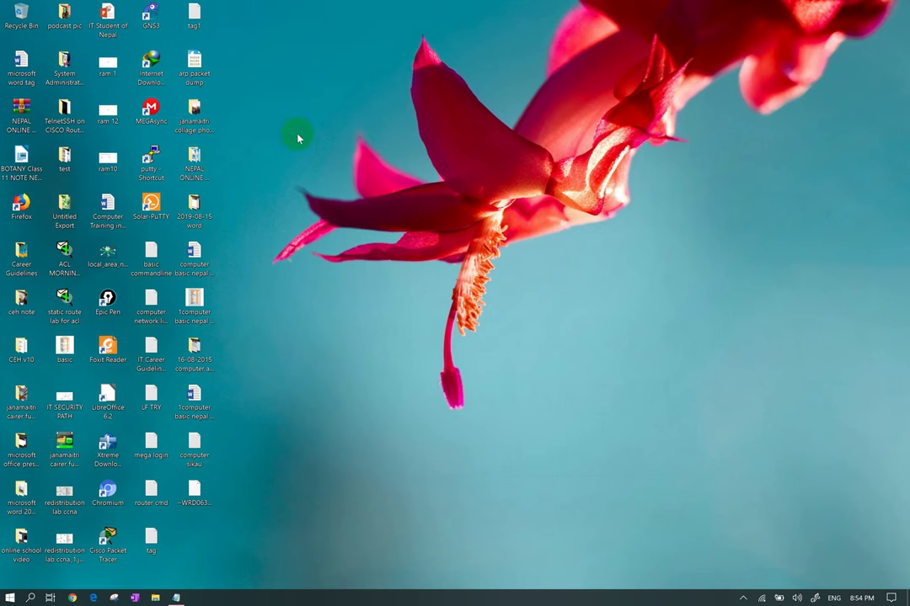
Step: Switch the desktop icon size to large icons, to medium icons, and back to small icons
right_click(309, 38)
mouse_move(284, 47)
left_click(329, 47)
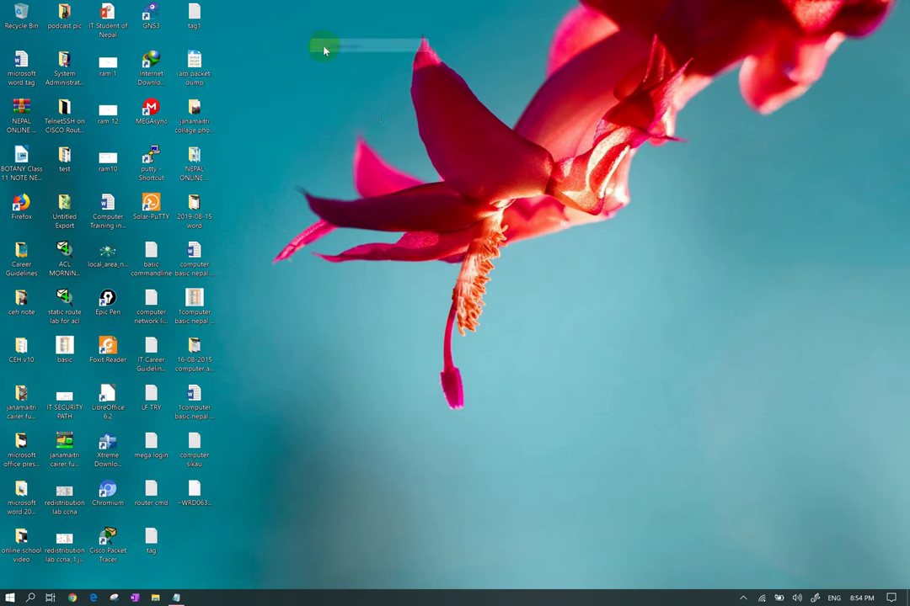
right_click(304, 15)
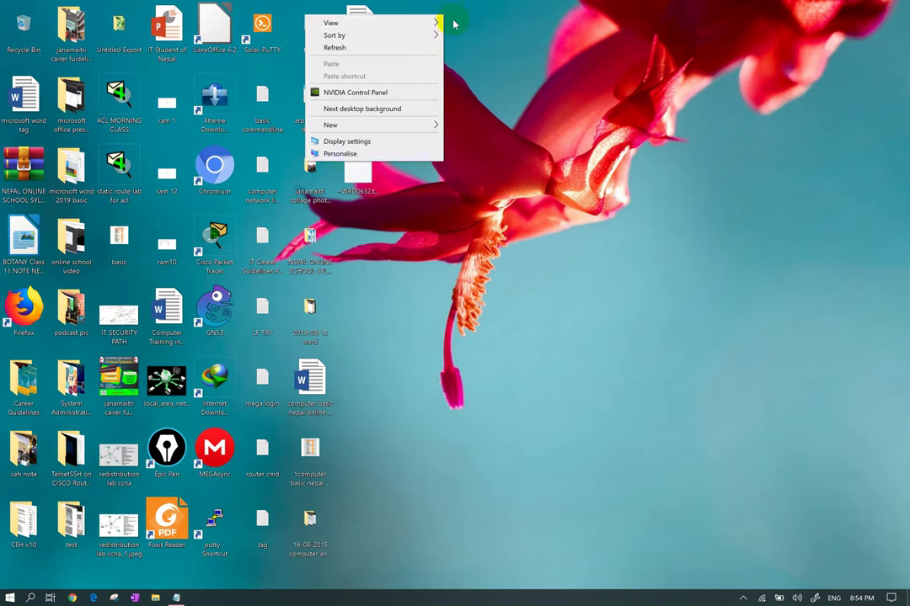
mouse_move(412, 22)
left_click(460, 36)
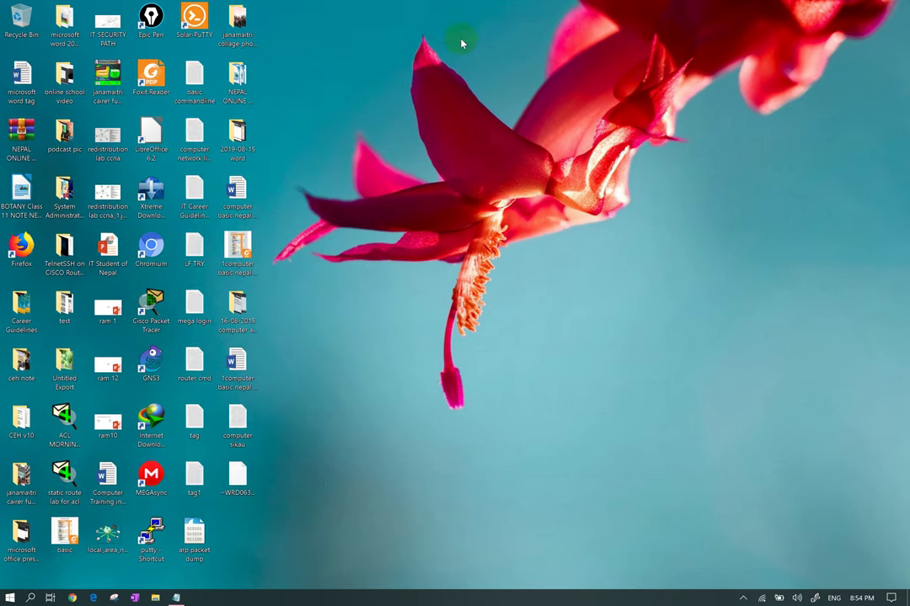
right_click(451, 28)
mouse_move(431, 40)
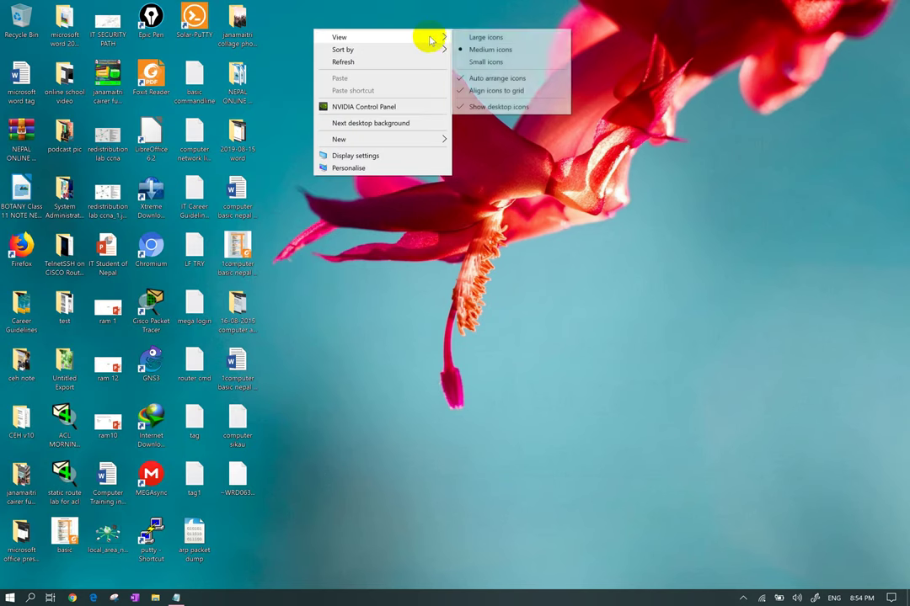
left_click(474, 61)
Step: Turn off the display of desktop icons and turn it back on
right_click(364, 46)
mouse_move(336, 54)
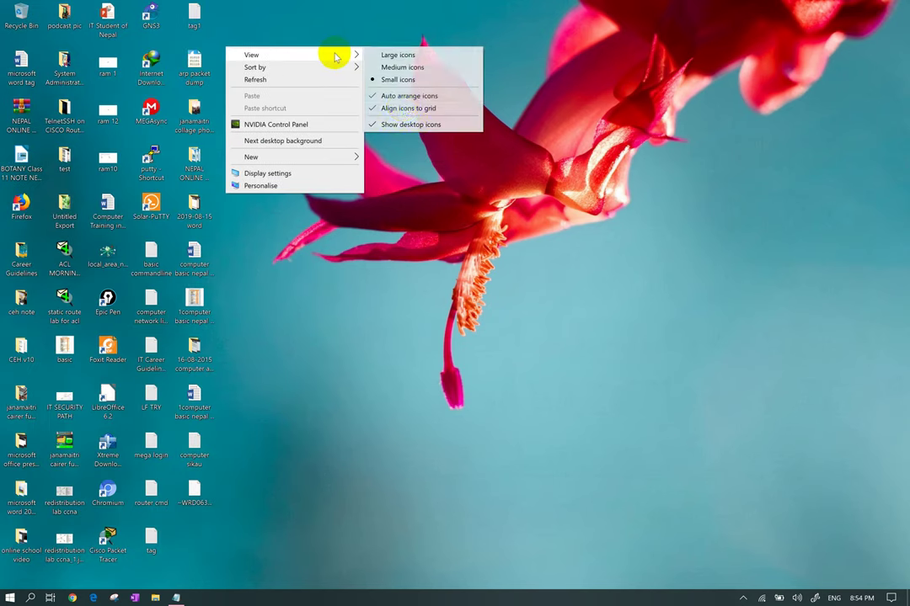
left_click(403, 125)
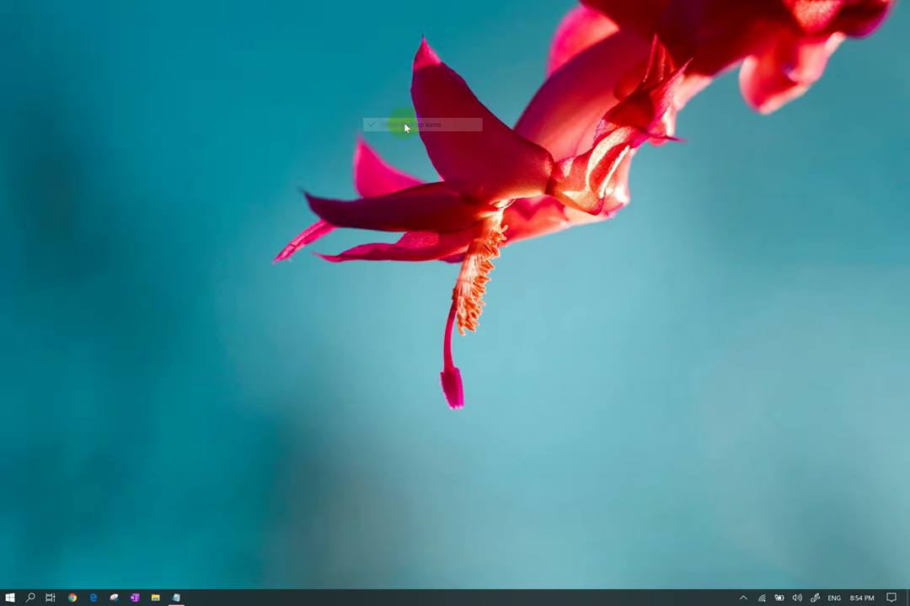
right_click(231, 69)
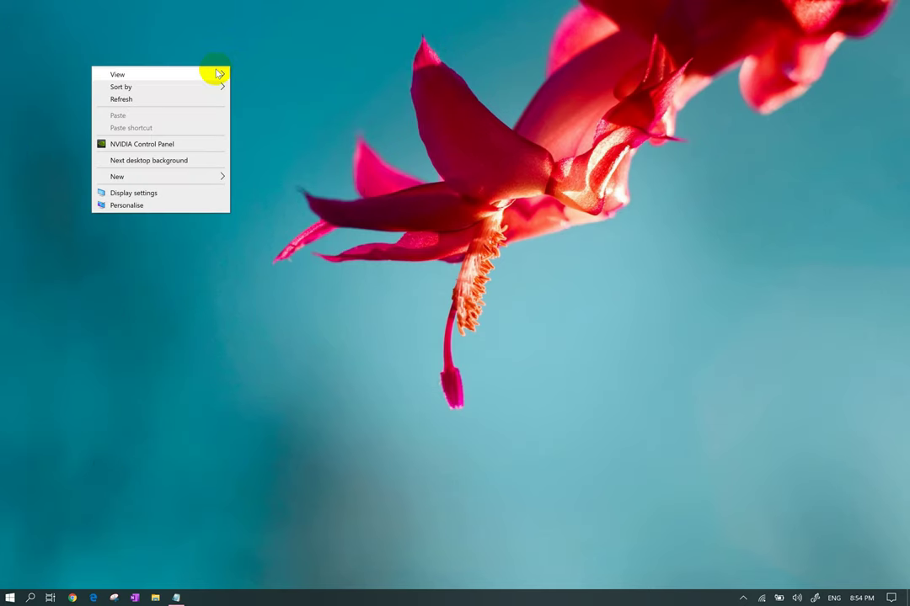
mouse_move(217, 73)
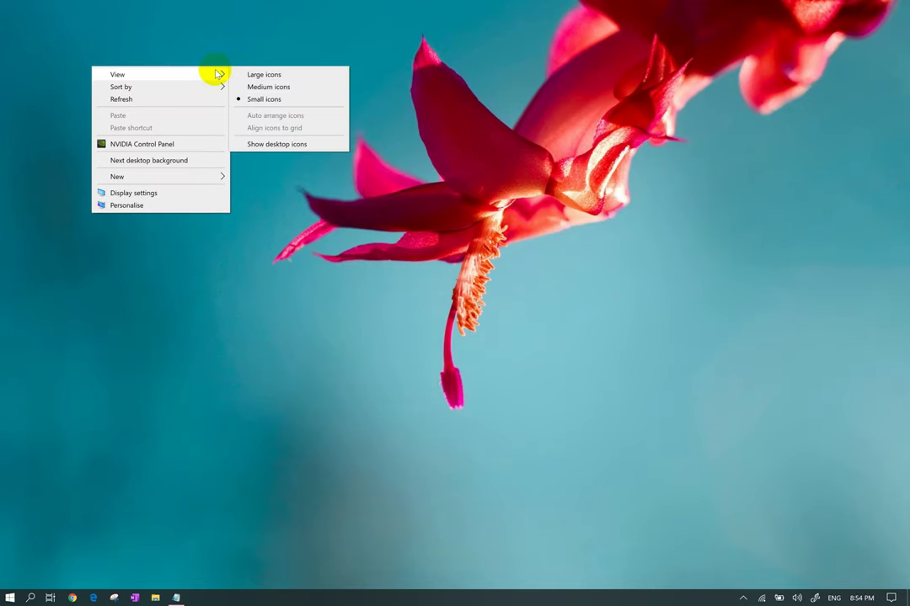
left_click(297, 147)
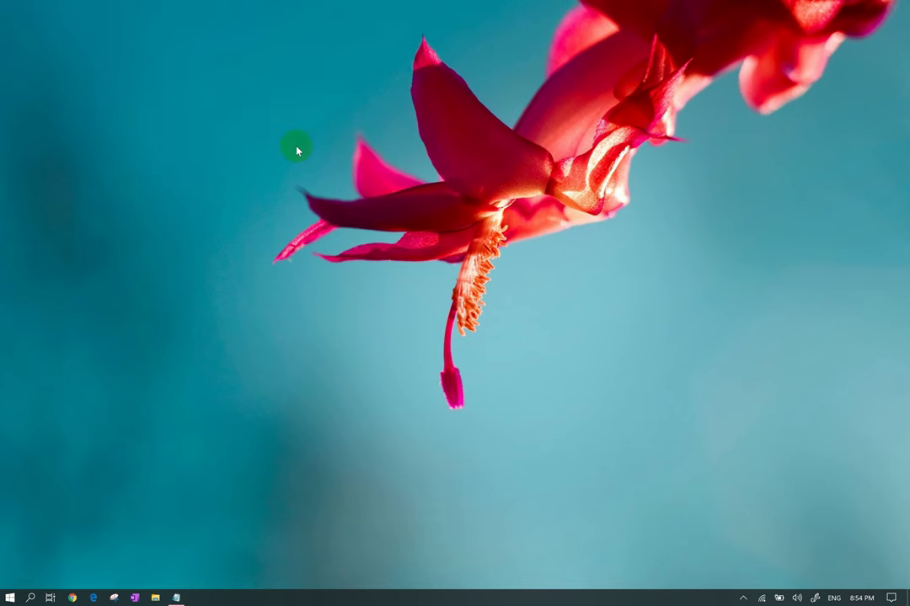
Step: Sort the desktop icons by name, by size, and finally by item type
right_click(297, 93)
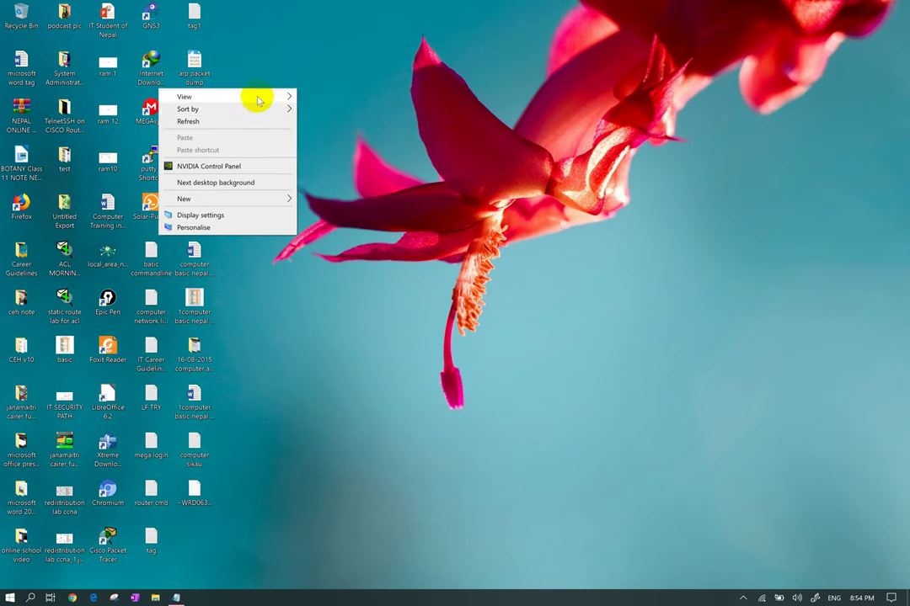
mouse_move(258, 111)
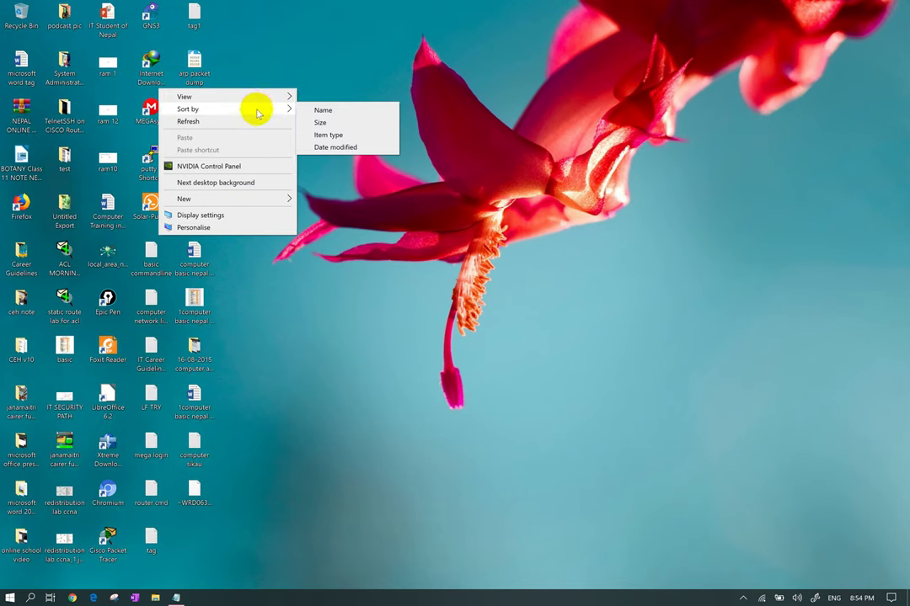
left_click(319, 112)
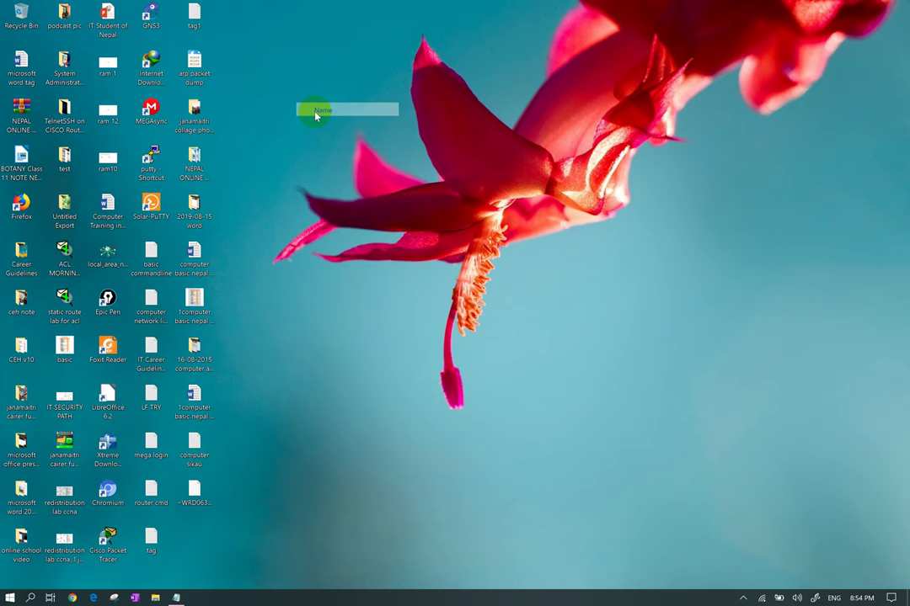
right_click(311, 64)
mouse_move(275, 84)
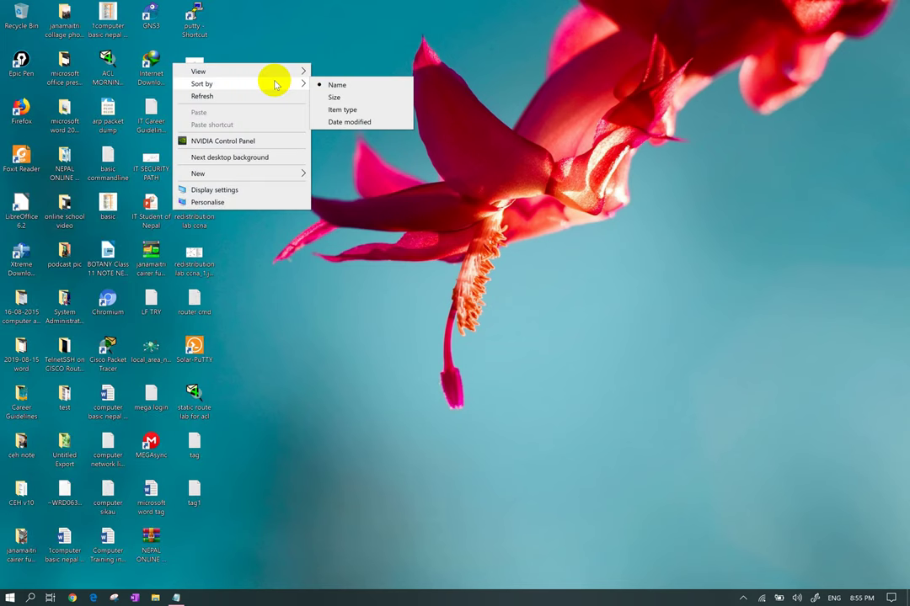
left_click(318, 92)
right_click(294, 76)
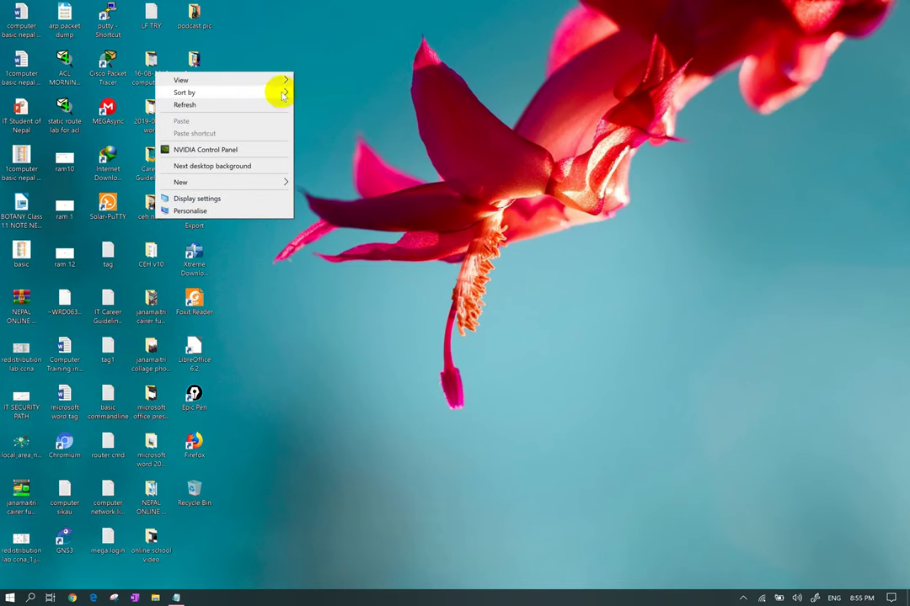
mouse_move(276, 90)
left_click(321, 114)
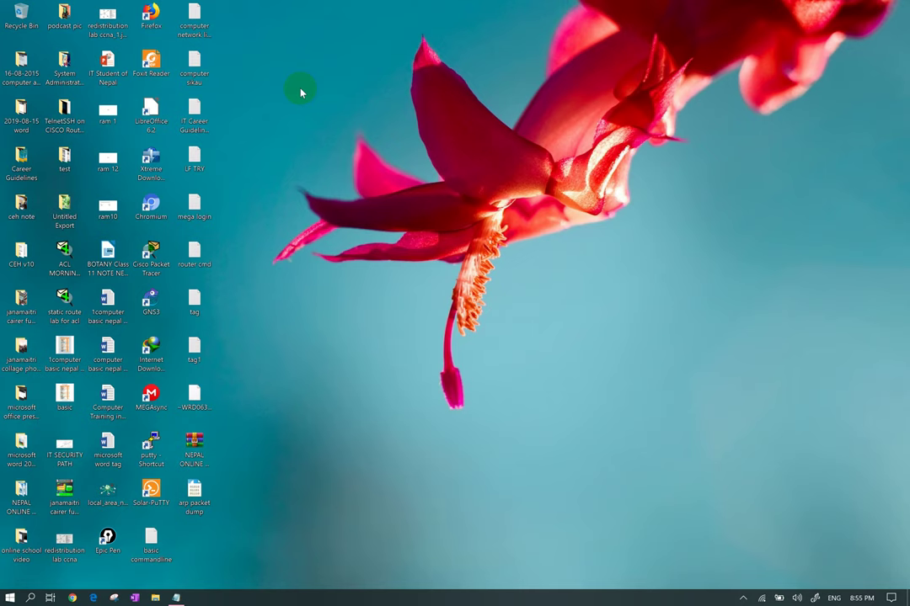
Step: Sort the desktop icons by date modified, and return the sorting to item type
right_click(268, 146)
mouse_move(255, 172)
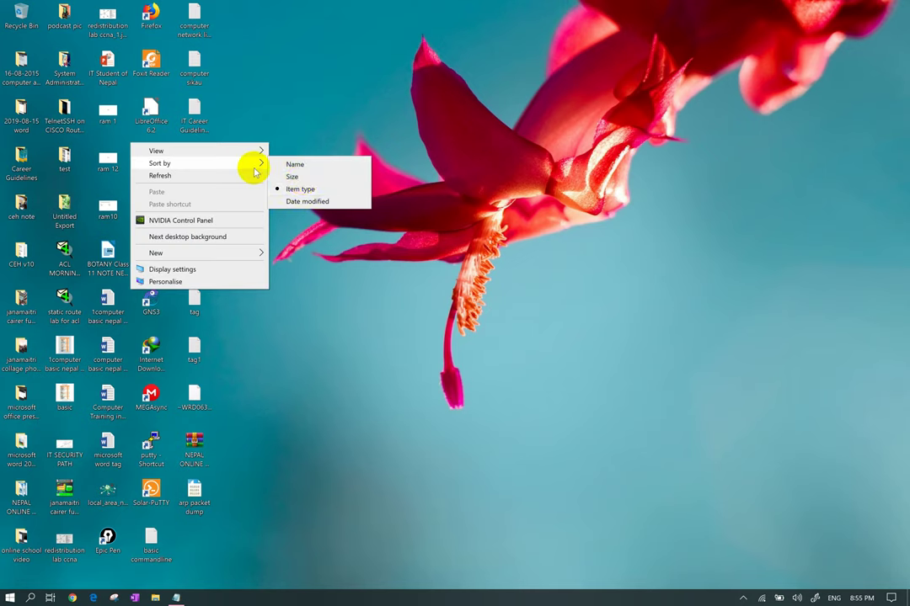
left_click(305, 201)
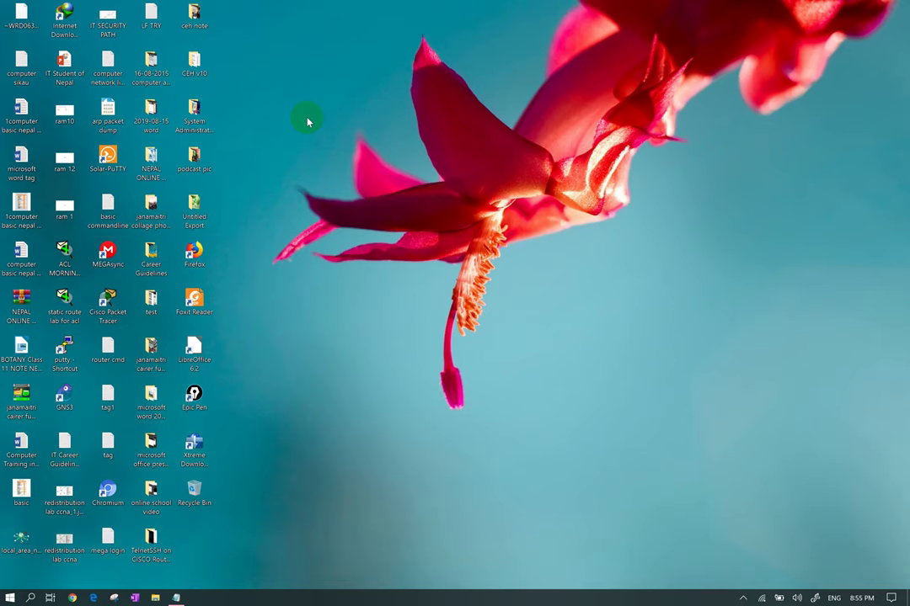
right_click(304, 95)
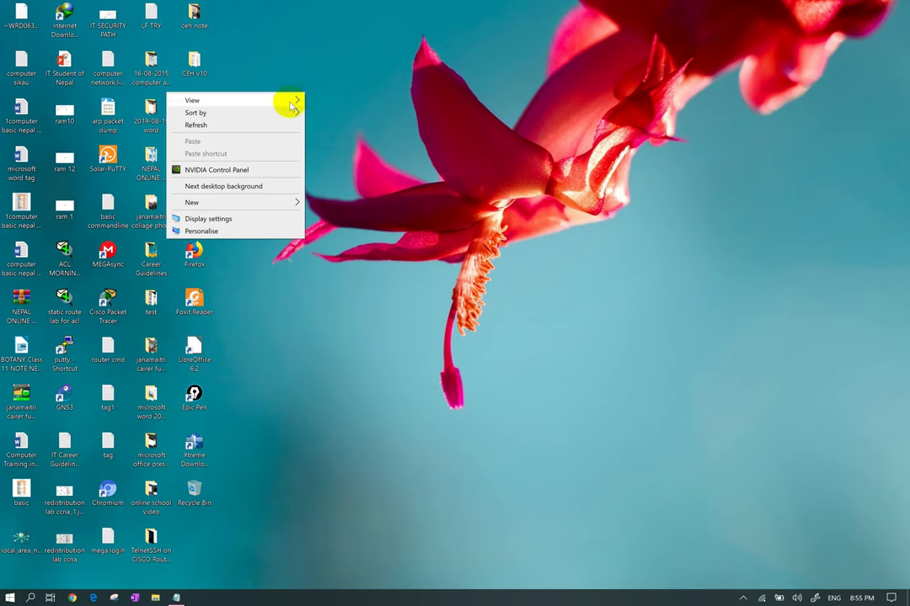
mouse_move(281, 112)
left_click(319, 138)
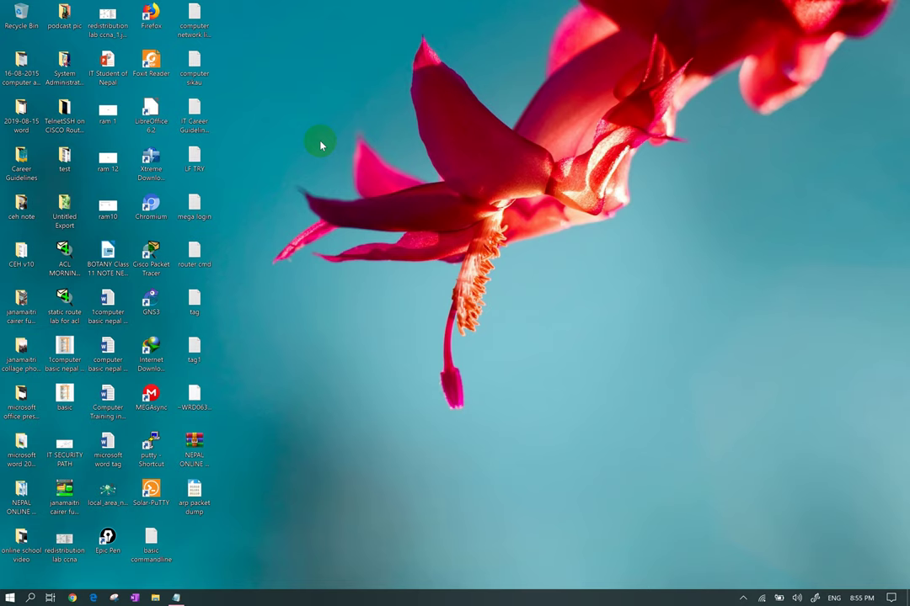
Step: Refresh the desktop and advance to the next desktop background twice
right_click(310, 123)
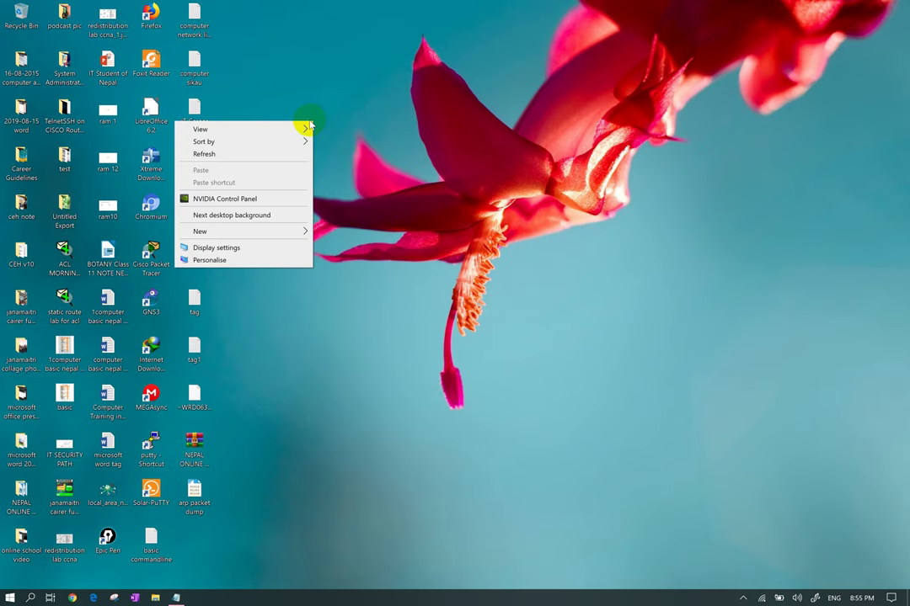
left_click(274, 154)
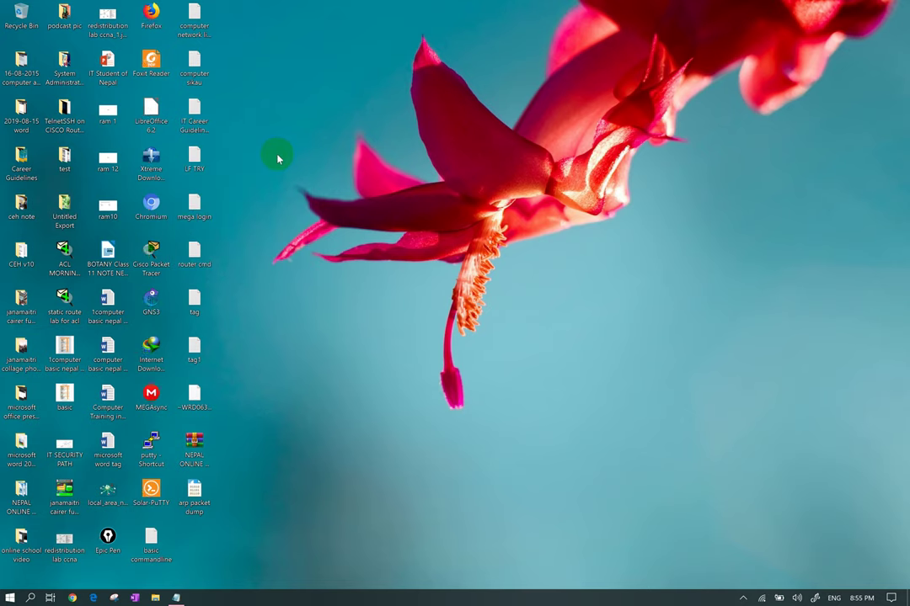
right_click(366, 368)
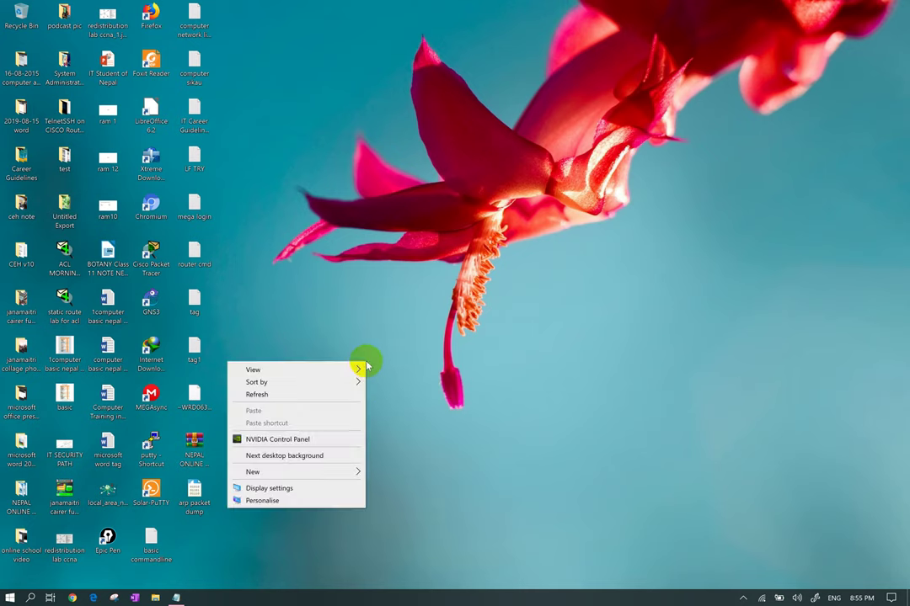
left_click(325, 459)
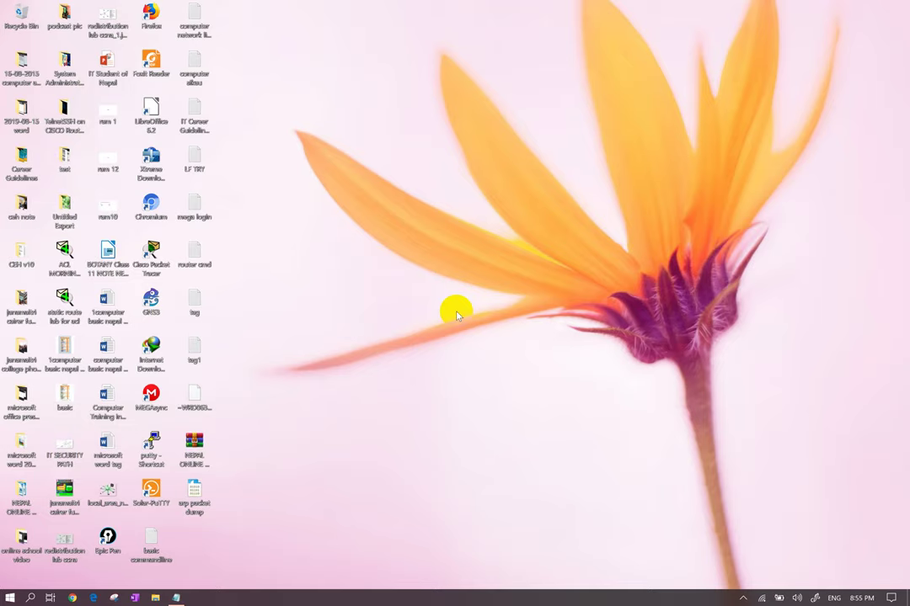
right_click(456, 314)
left_click(418, 405)
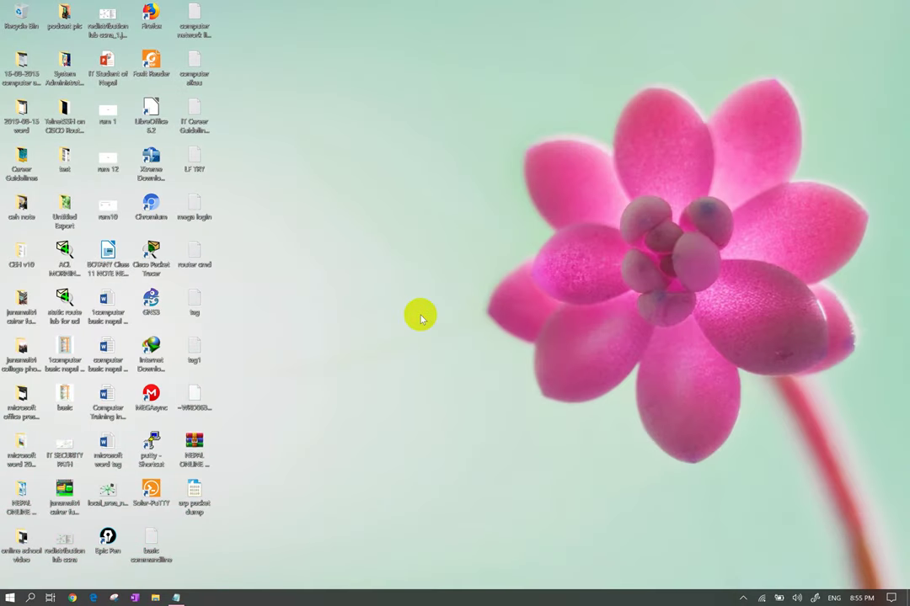
Step: Create a new folder on the desktop named data
right_click(421, 318)
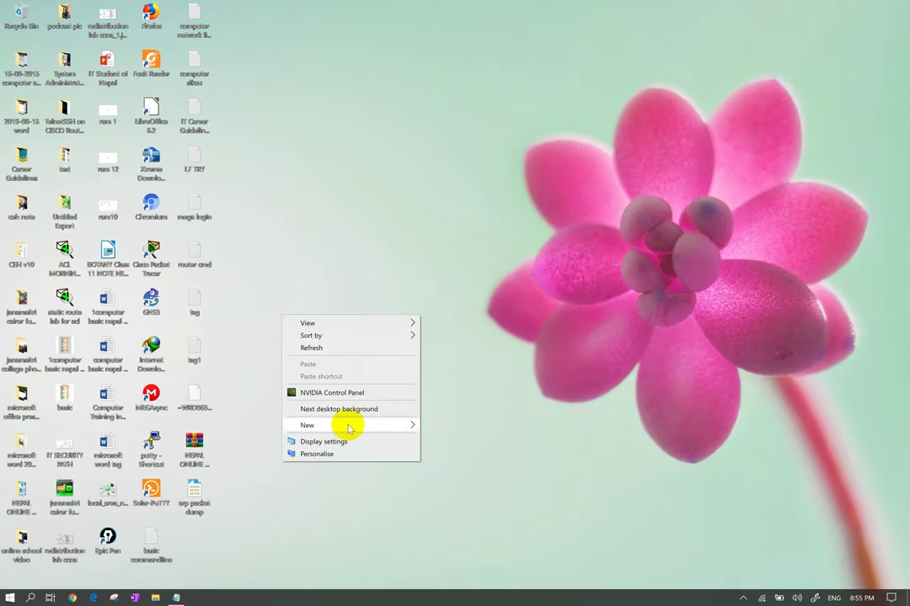
mouse_move(349, 426)
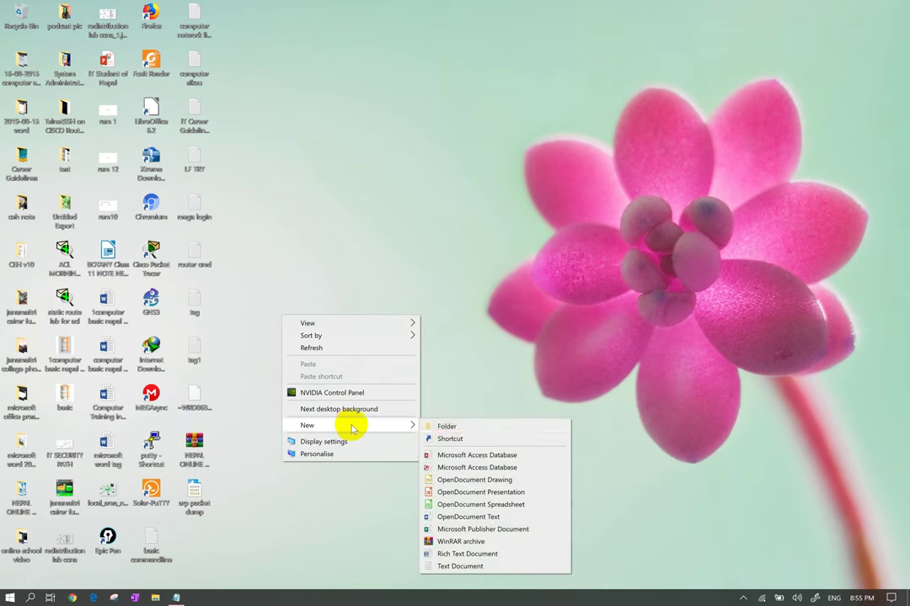
left_click(447, 427)
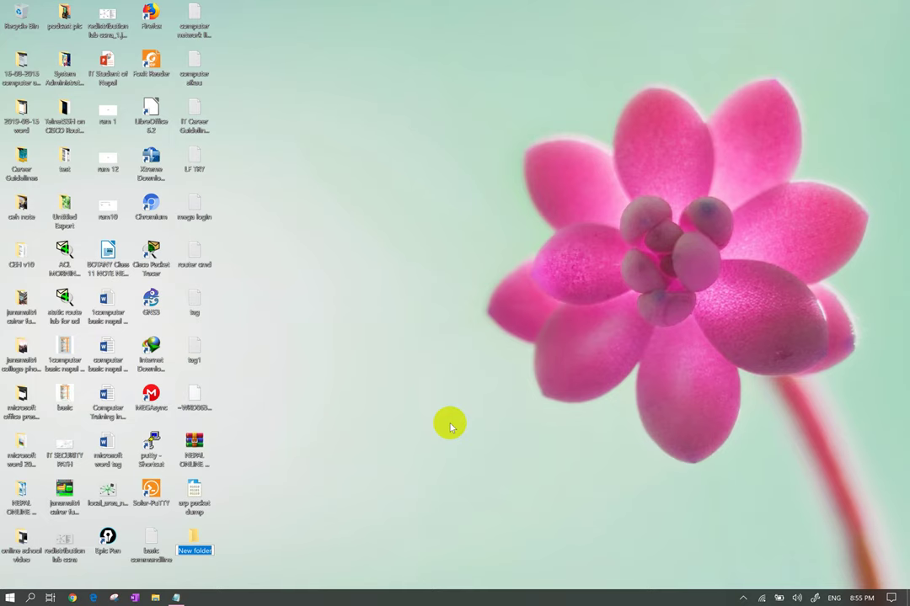
type("data")
key("Return")
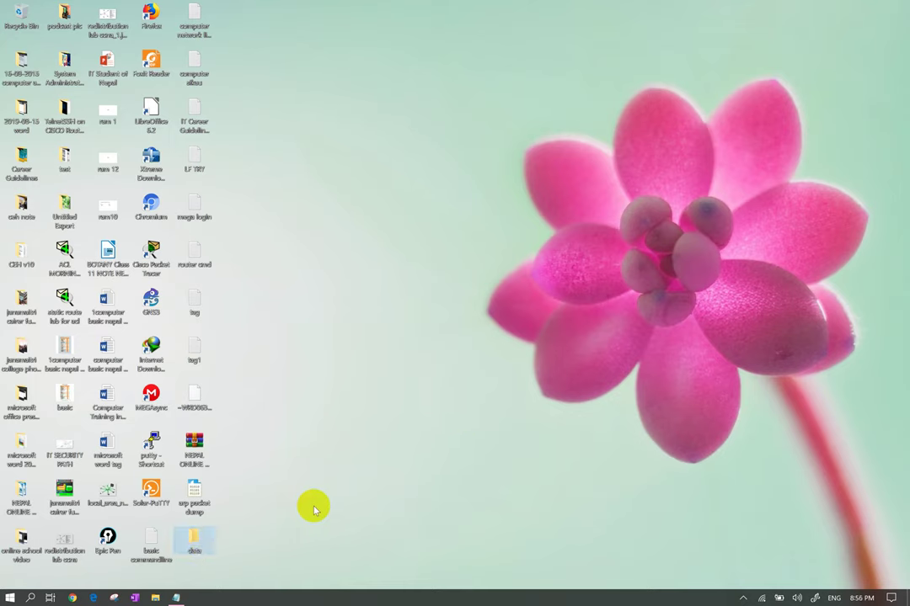
Step: Change the data folder's name to rename, and open the folder and close its window
right_click(194, 548)
left_click(63, 520)
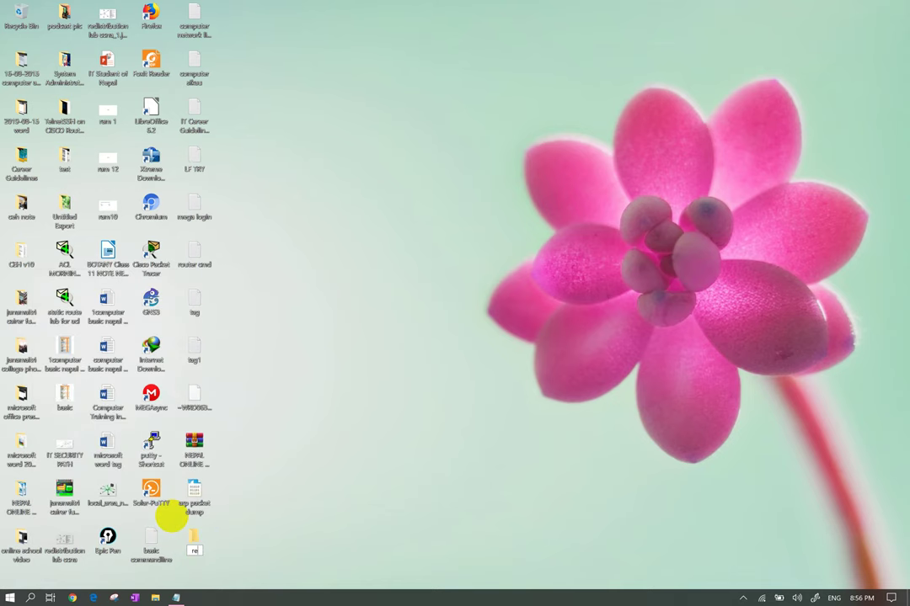
type("rename")
key("Return")
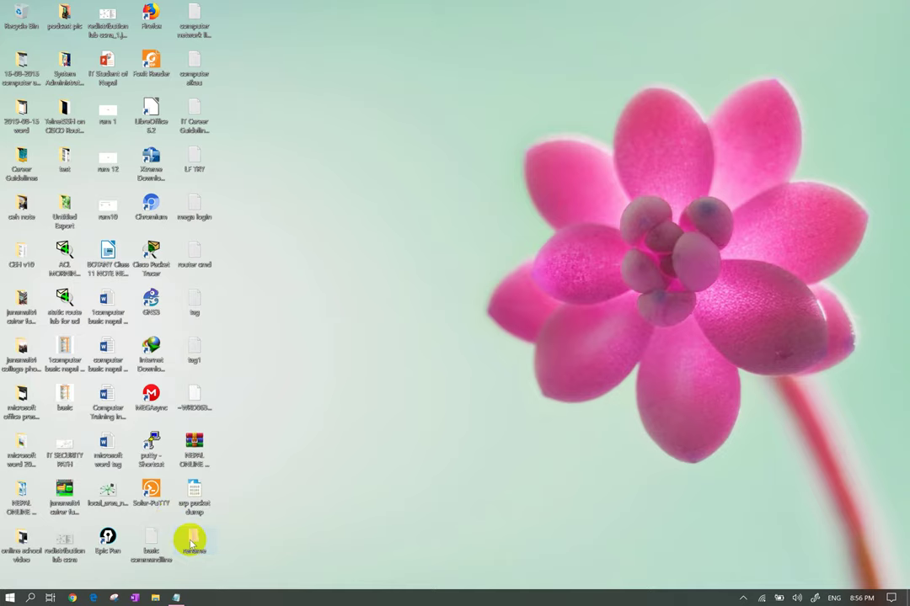
double_click(192, 544)
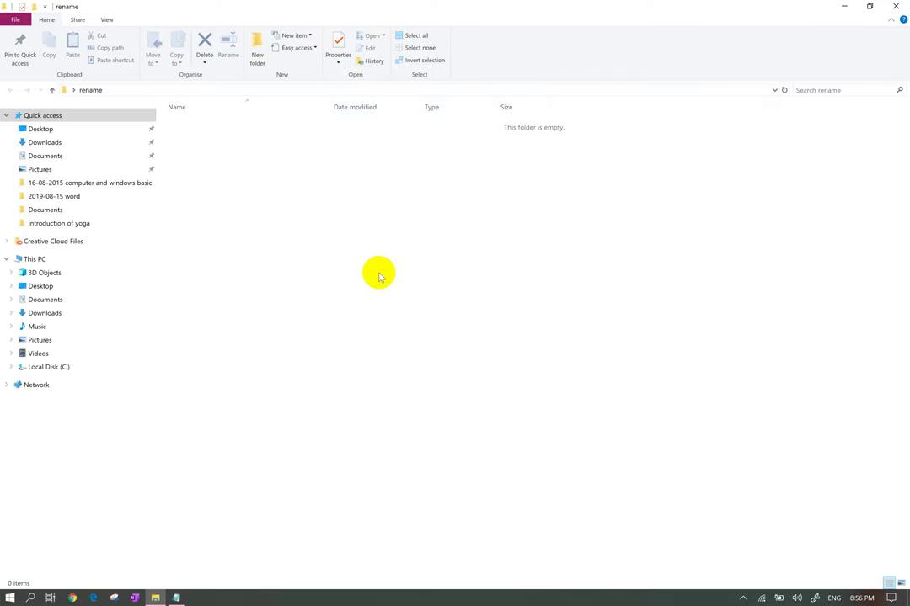
left_click(895, 5)
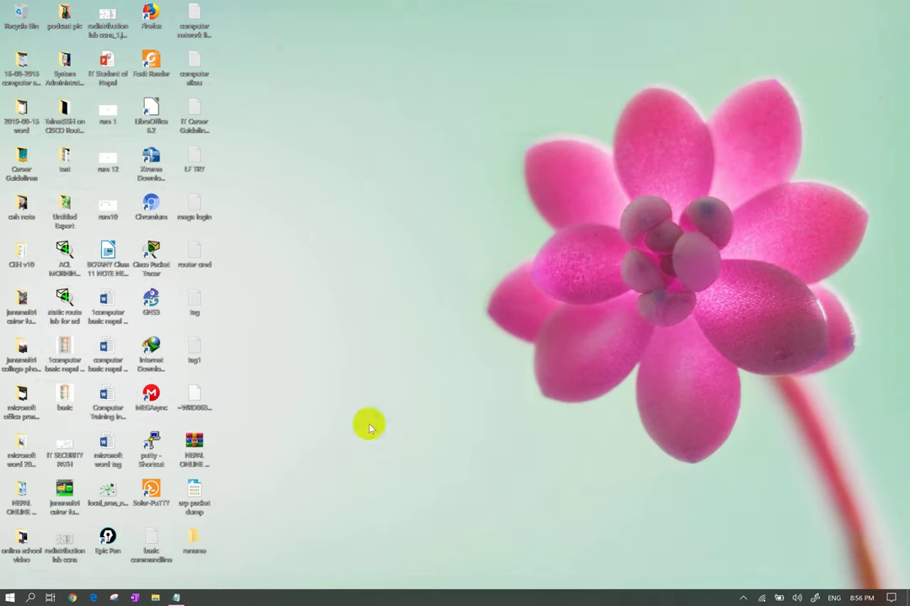
left_click(195, 540)
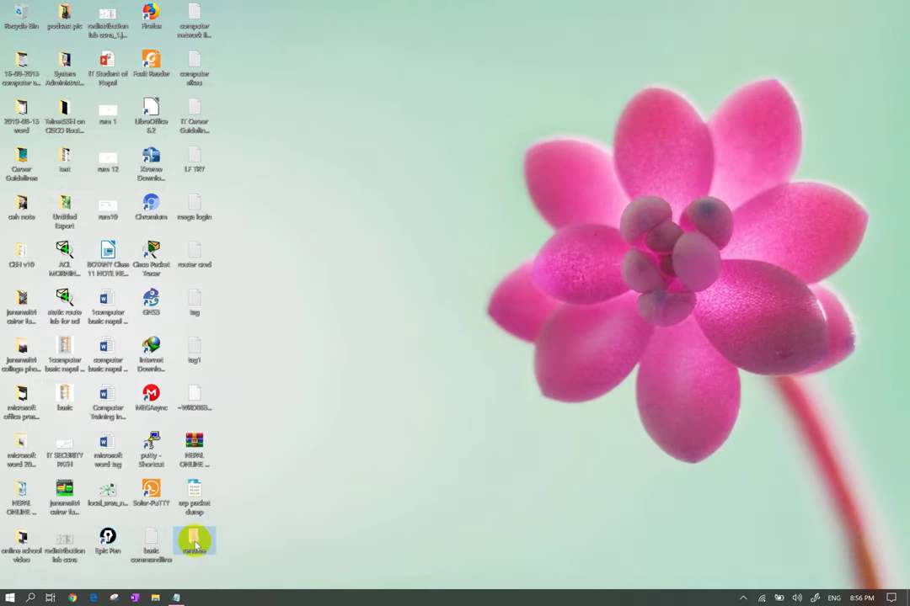
left_click(195, 547)
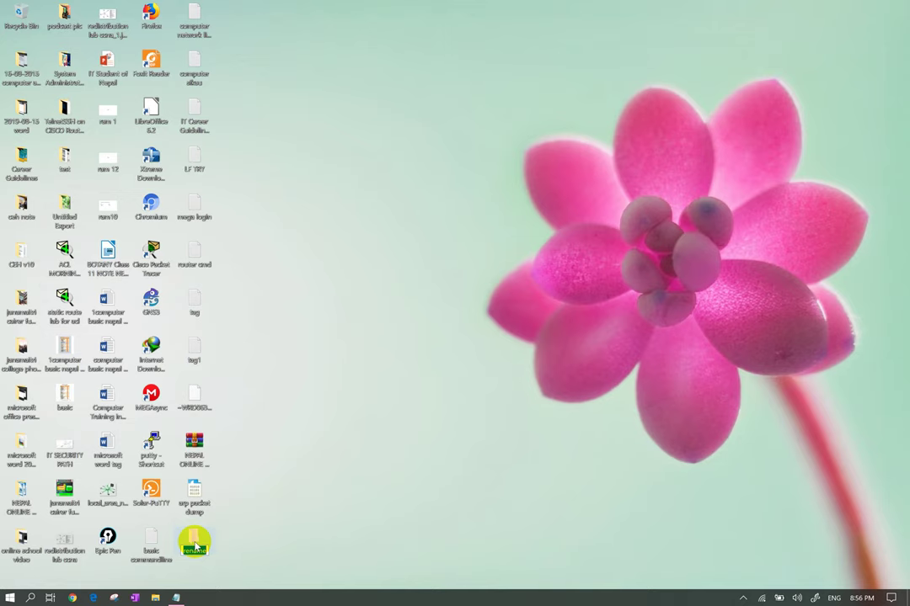
left_click(294, 521)
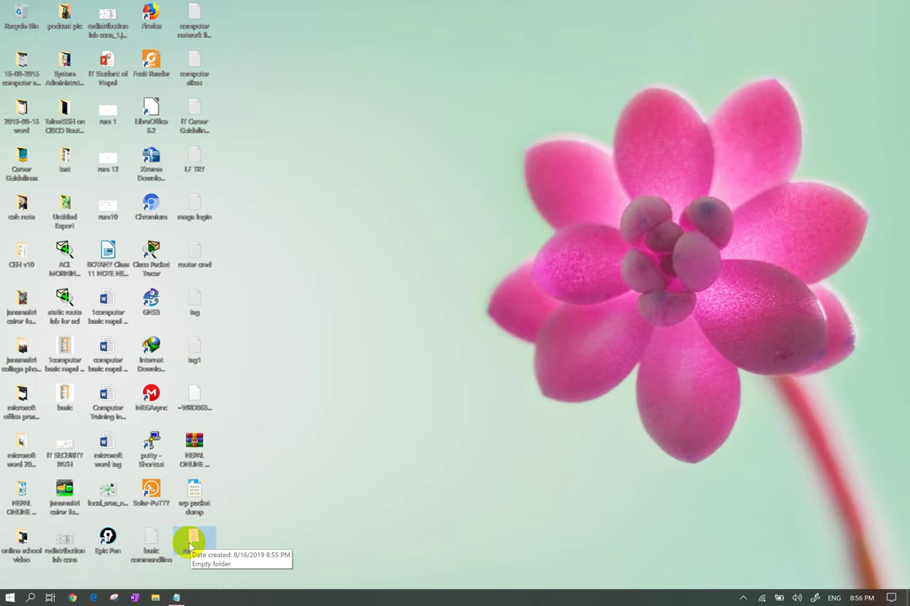
Step: Delete the rename folder from the desktop and undo the deletion
key("Delete")
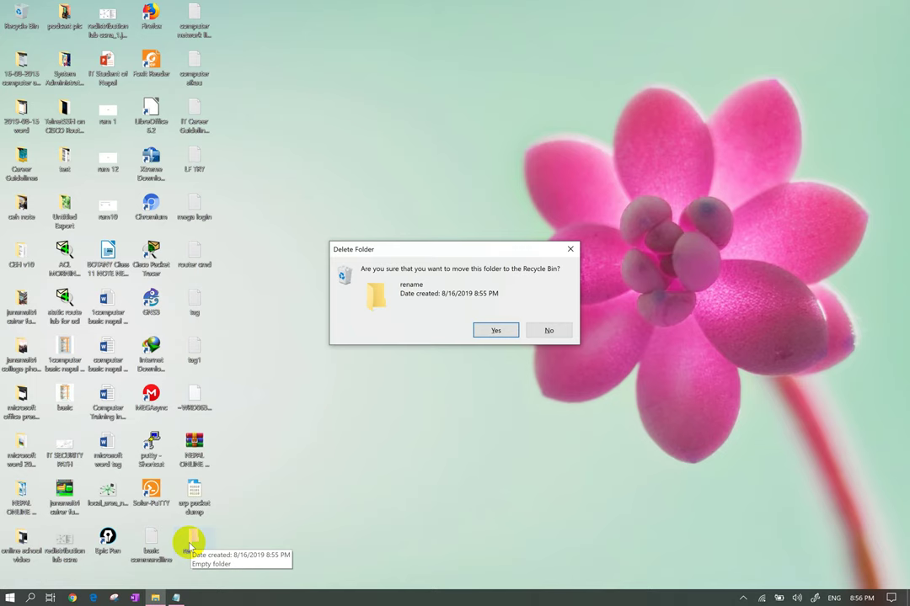
key("Return")
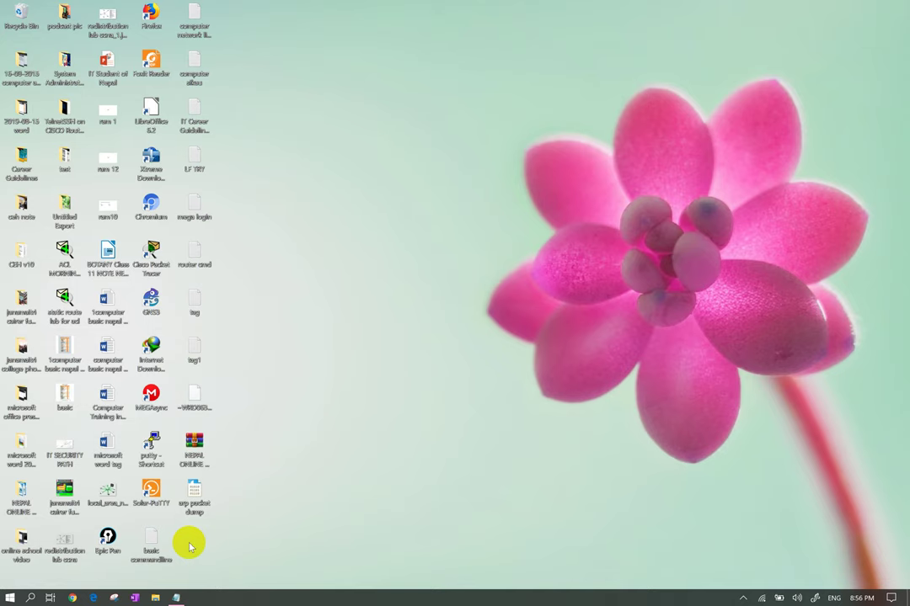
right_click(298, 511)
left_click(224, 426)
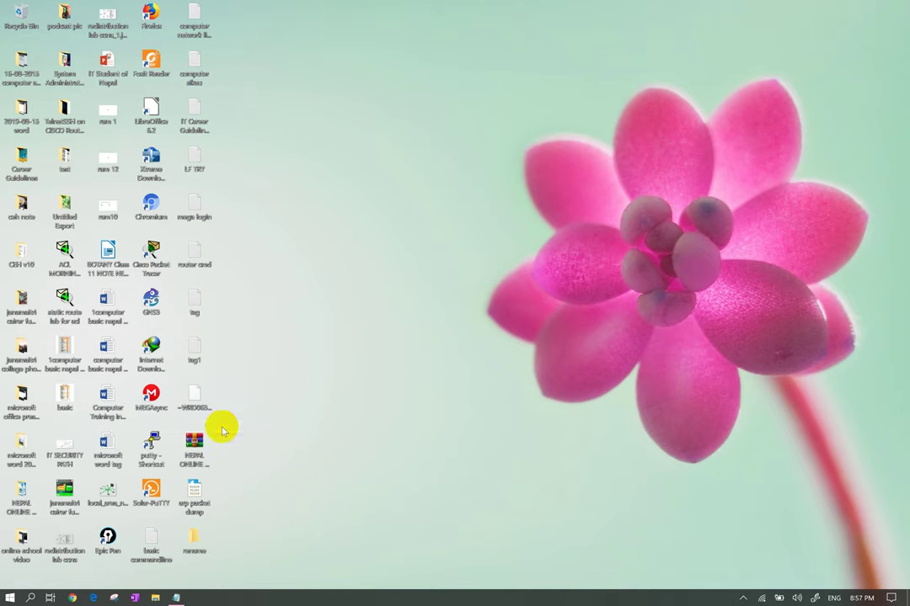
Step: Examine the undo and redo commands that the desktop offers for the last folder operations
right_click(359, 352)
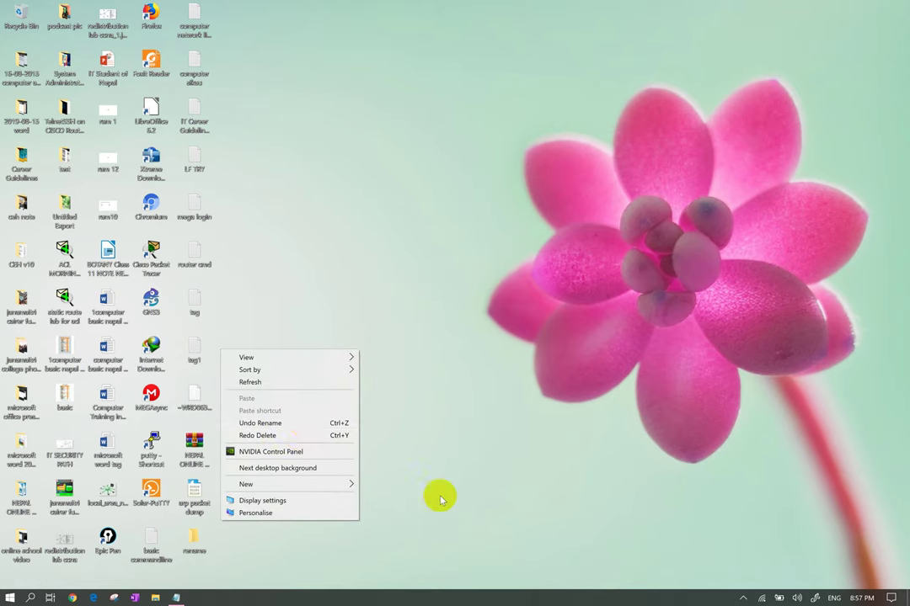
left_click(478, 427)
right_click(335, 297)
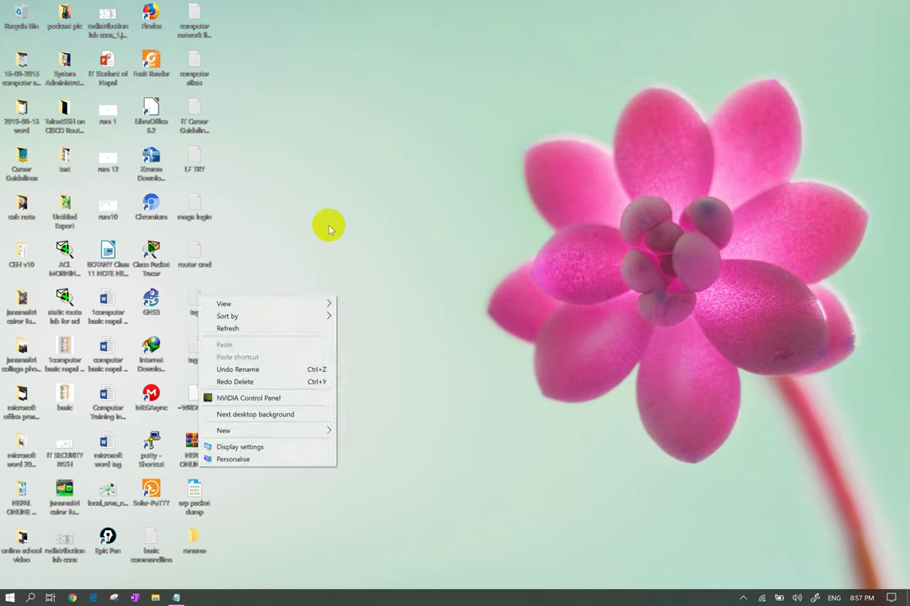
left_click(329, 215)
right_click(329, 212)
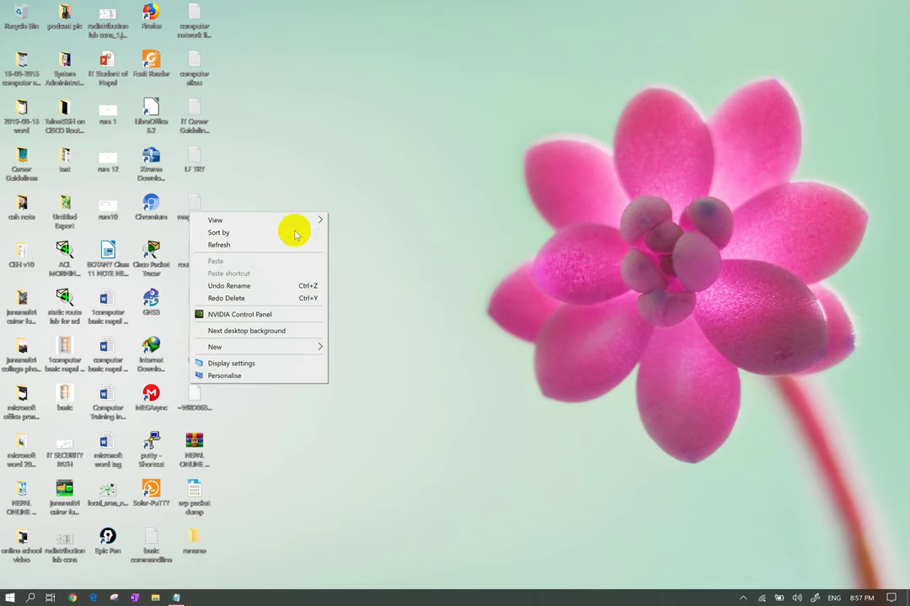
left_click(396, 251)
right_click(395, 251)
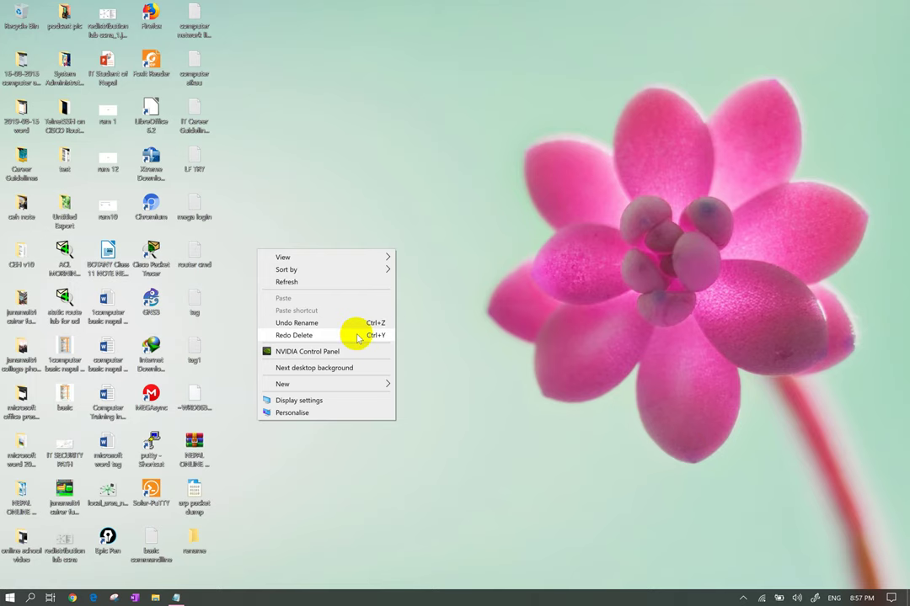
left_click(449, 308)
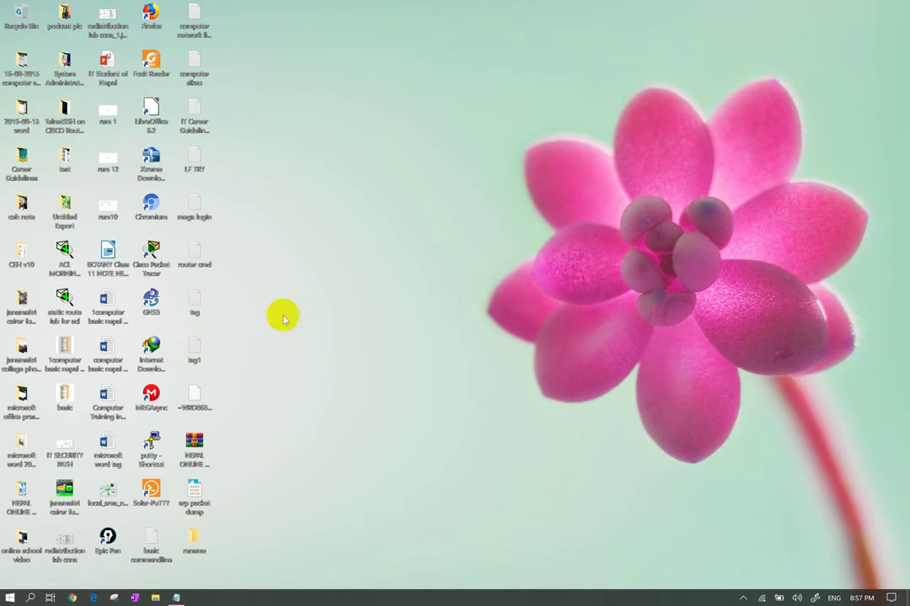
Step: Start a new desktop shortcut and choose the Pictures folder under Libraries as its target
right_click(307, 125)
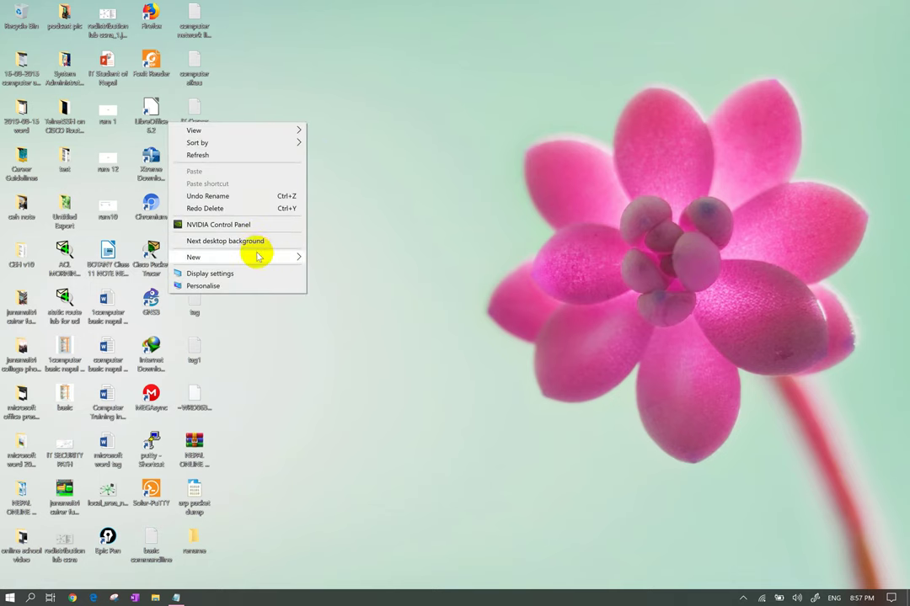
mouse_move(261, 257)
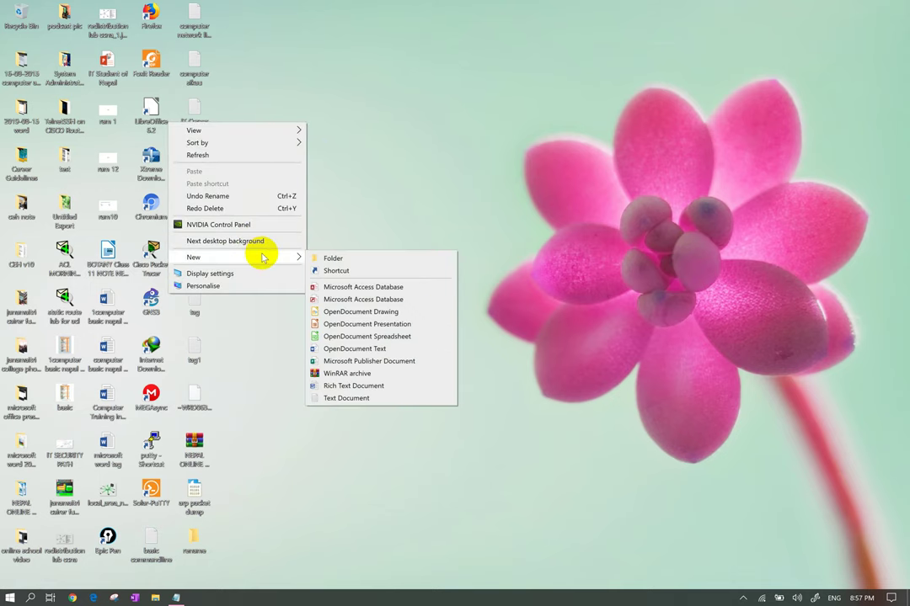
left_click(321, 271)
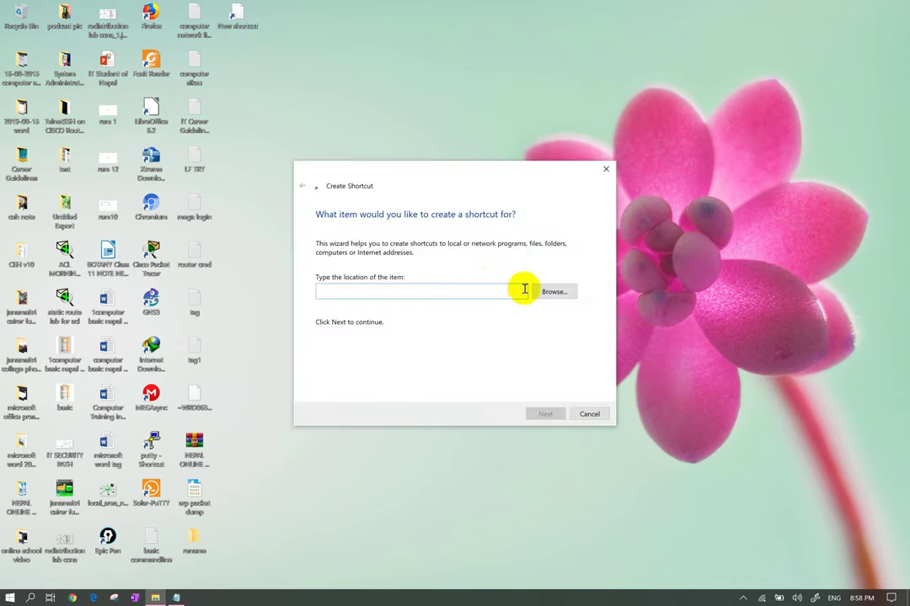
left_click(551, 291)
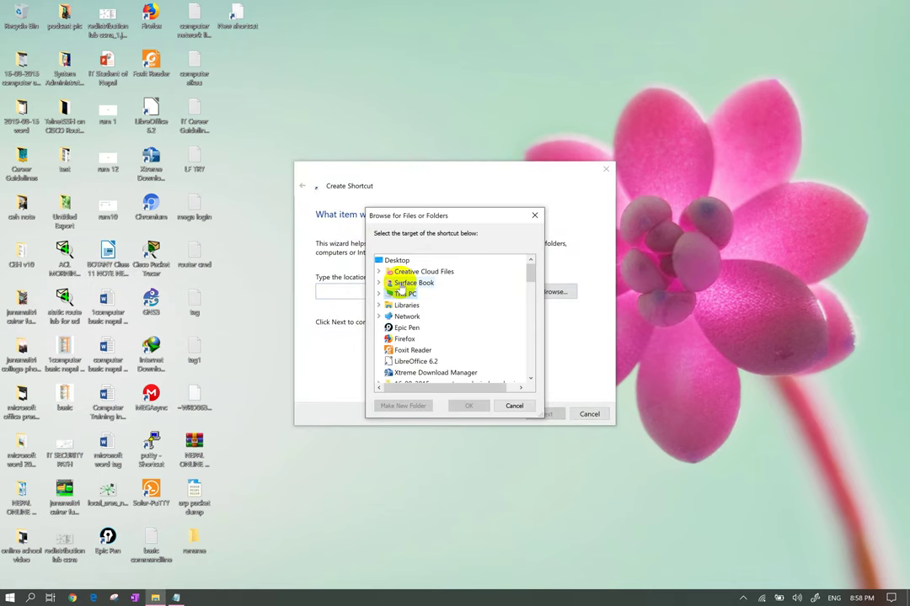
left_click(401, 317)
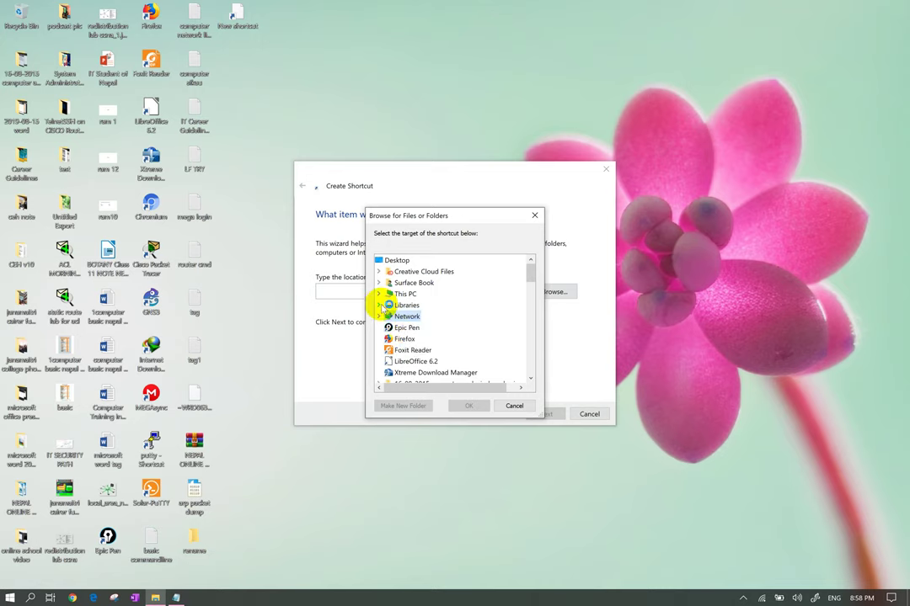
left_click(379, 306)
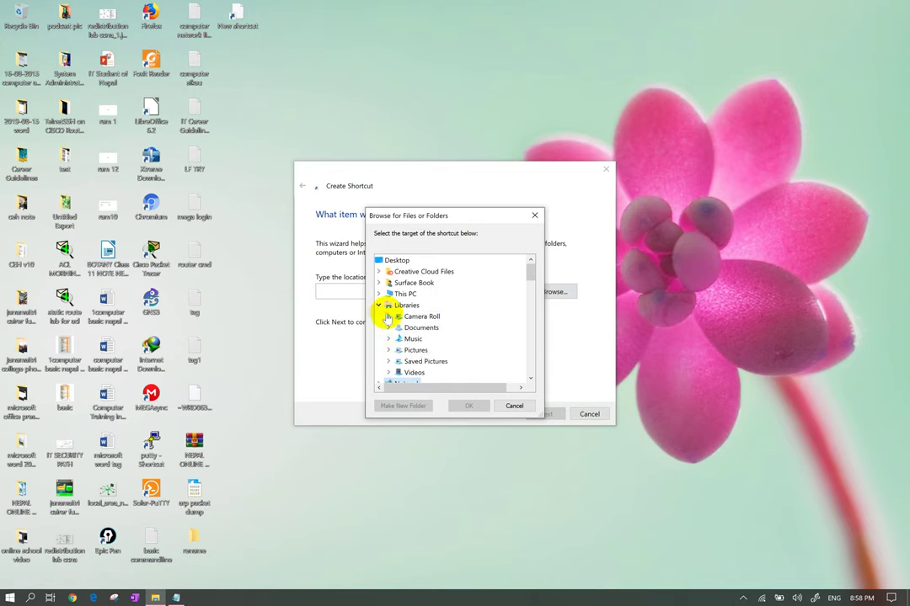
double_click(413, 351)
double_click(419, 362)
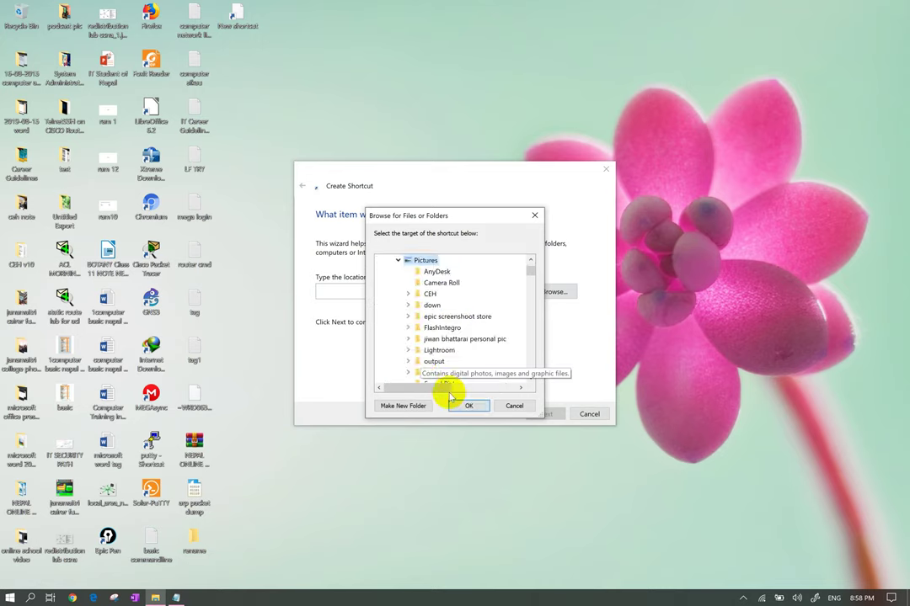
left_click(463, 406)
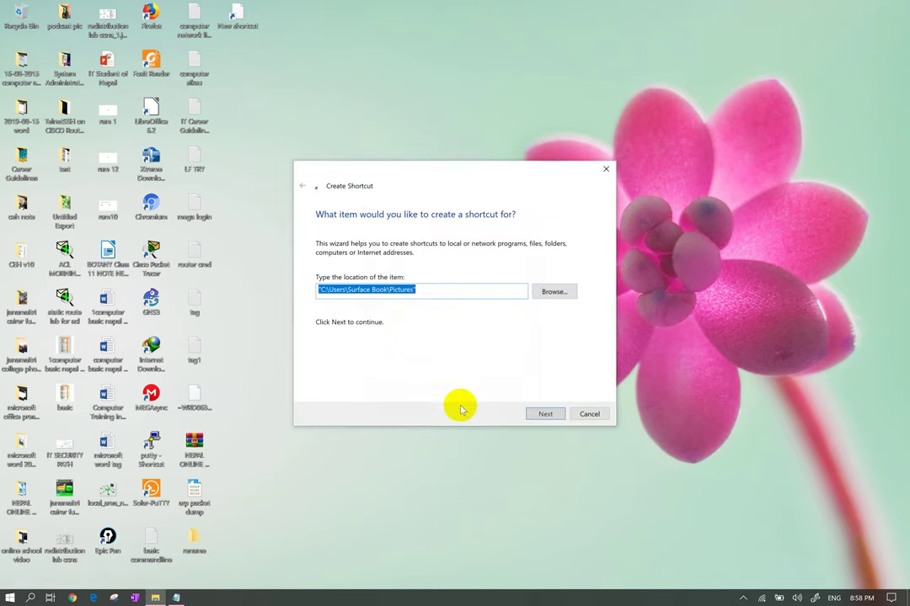
Step: Finish the shortcut with the name Pictures, then check it by opening it from the desktop and closing its window
left_click(545, 412)
left_click(544, 415)
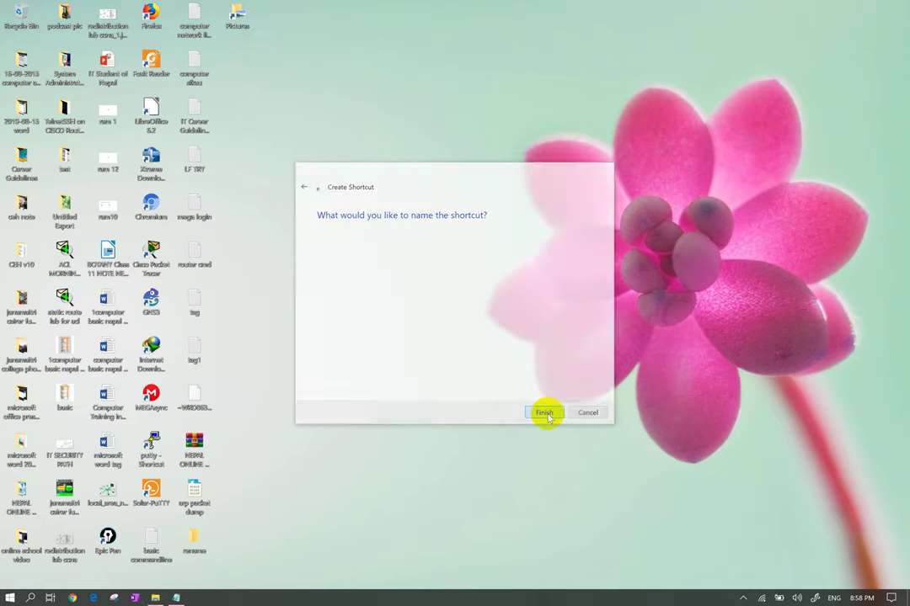
double_click(240, 22)
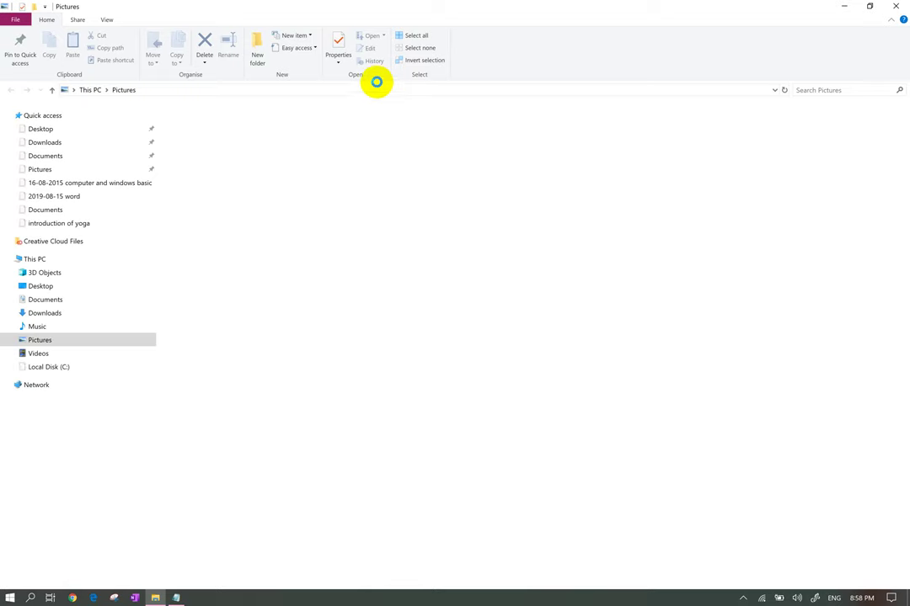
left_click(897, 6)
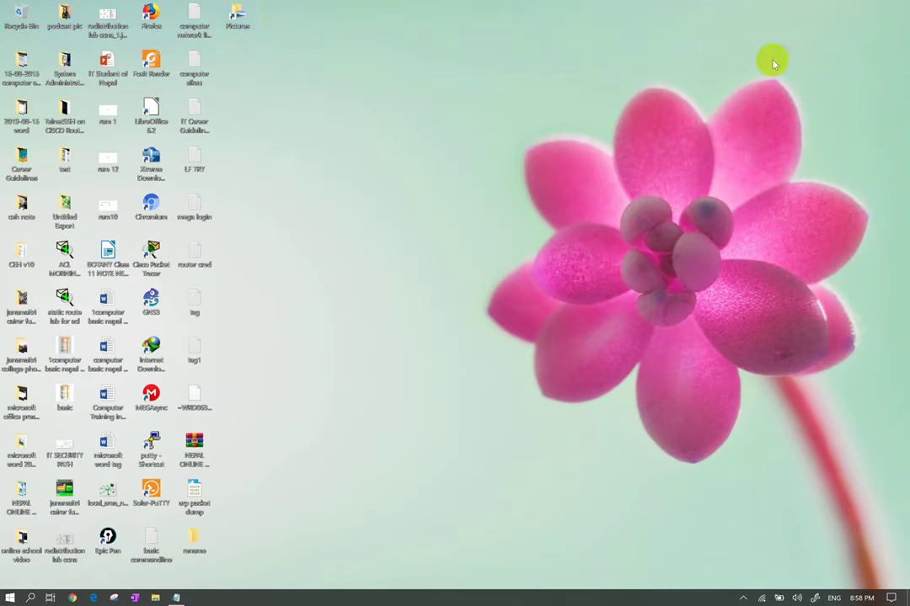
Step: Examine the kinds of new items that can be created on the desktop, from folder to text document
right_click(308, 55)
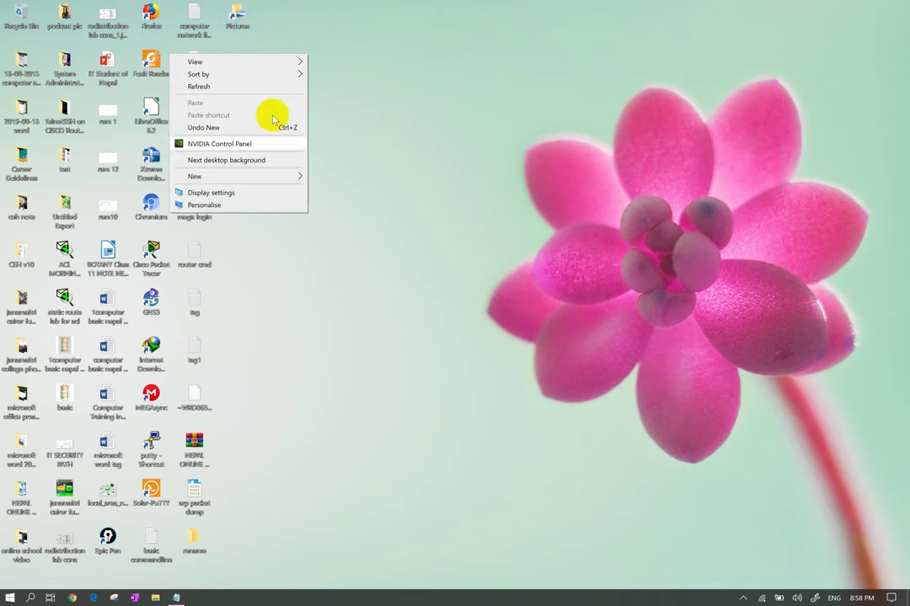
mouse_move(258, 177)
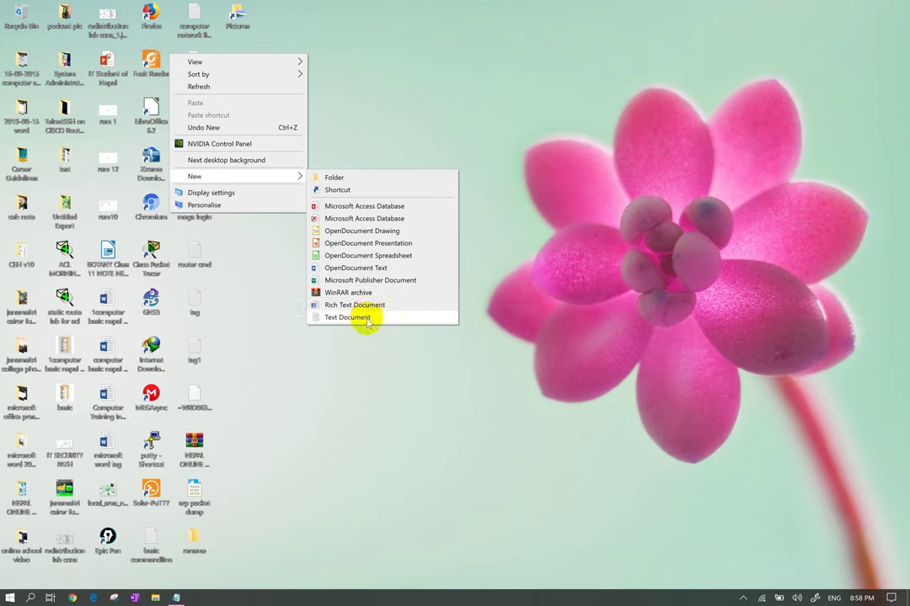
left_click(282, 261)
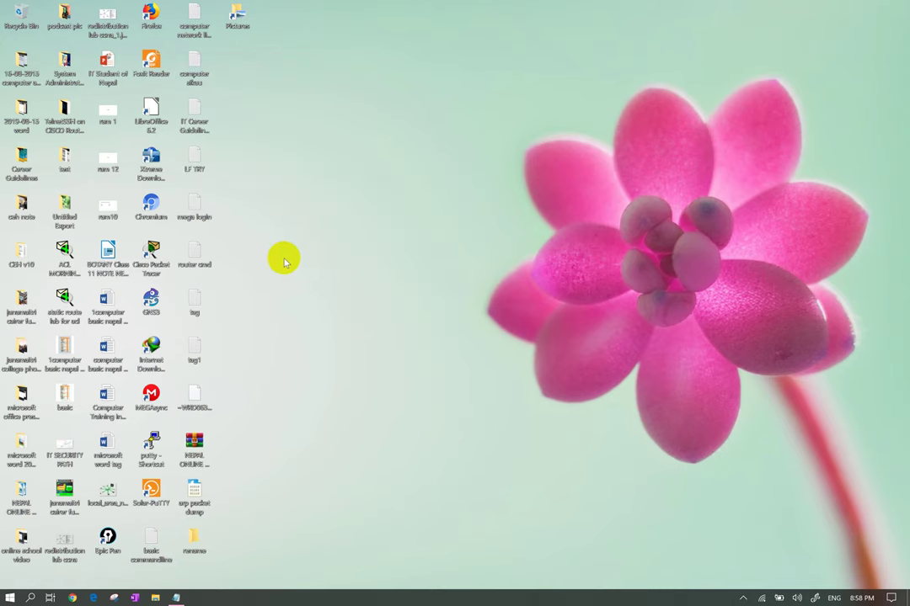
Step: Open the desktop's display settings, set the display resolution to 2048 × 1152 and keep the change
right_click(344, 178)
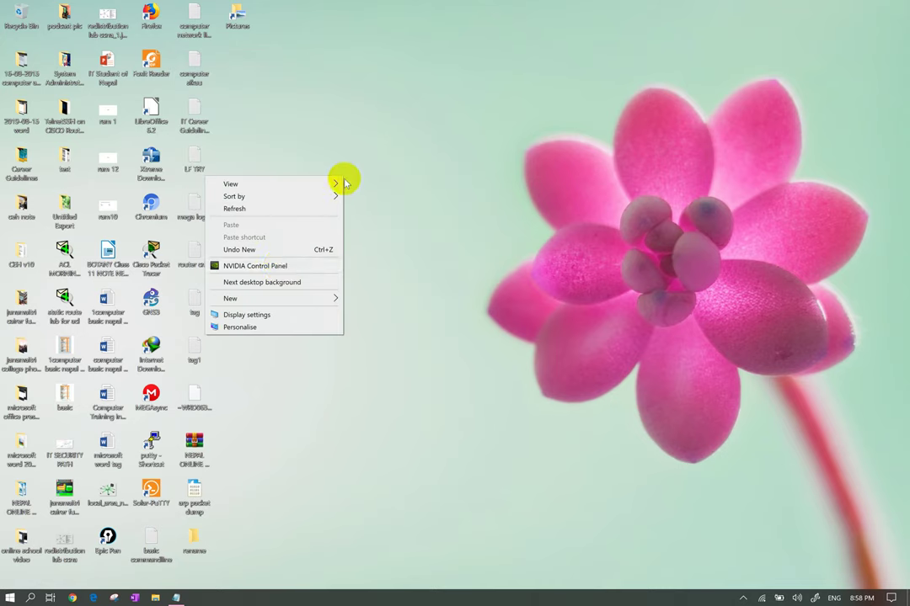
left_click(271, 315)
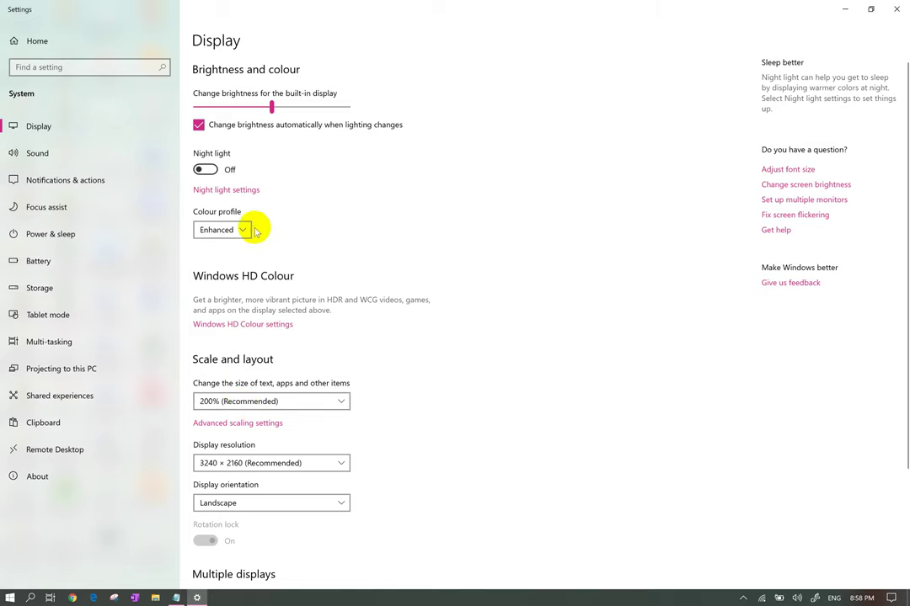
scroll(244, 231, "down", 3)
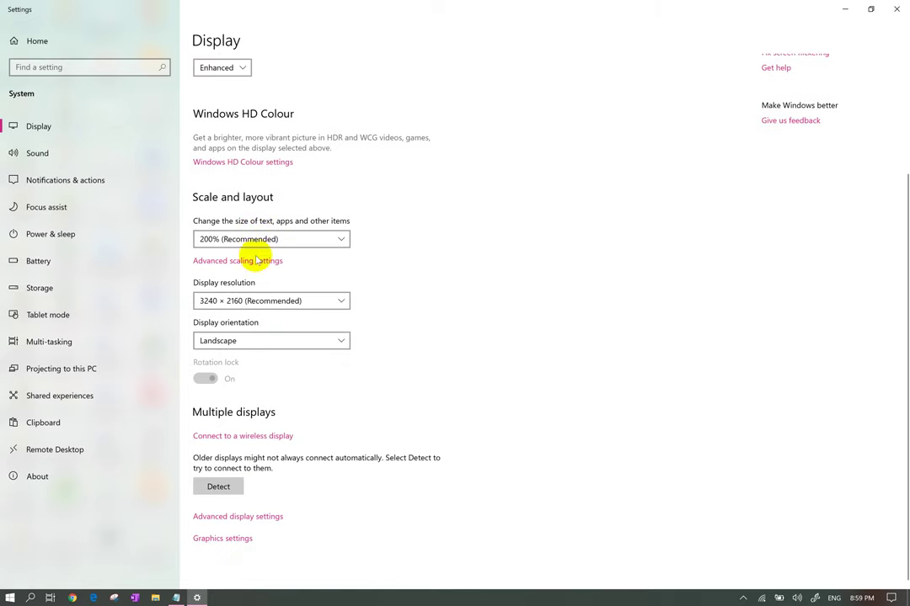
scroll(308, 304, "up", 3)
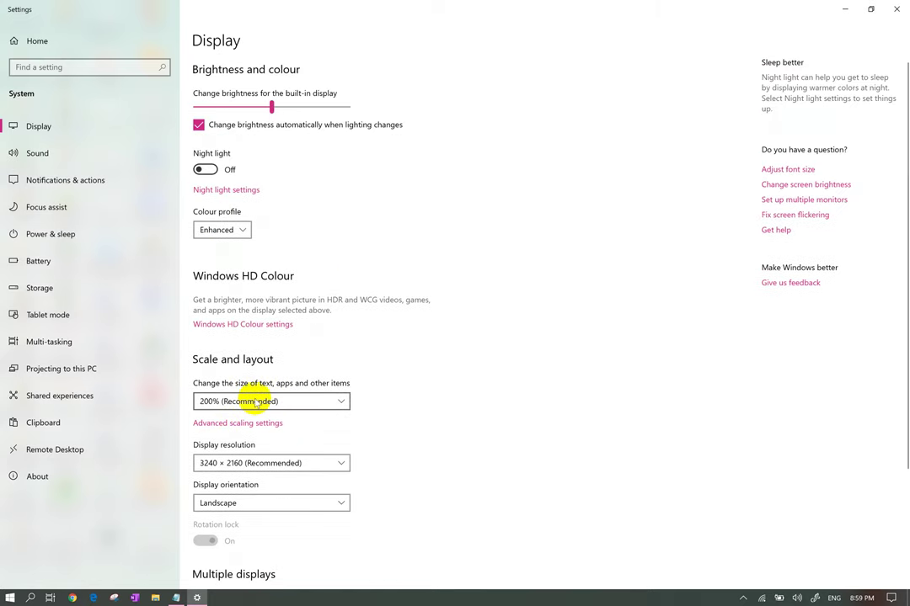
left_click(270, 463)
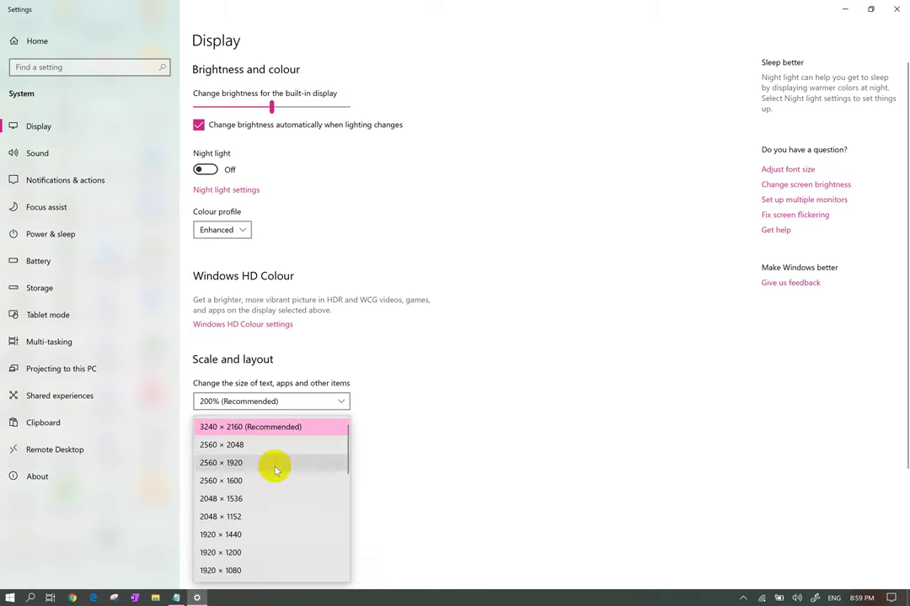
left_click(245, 518)
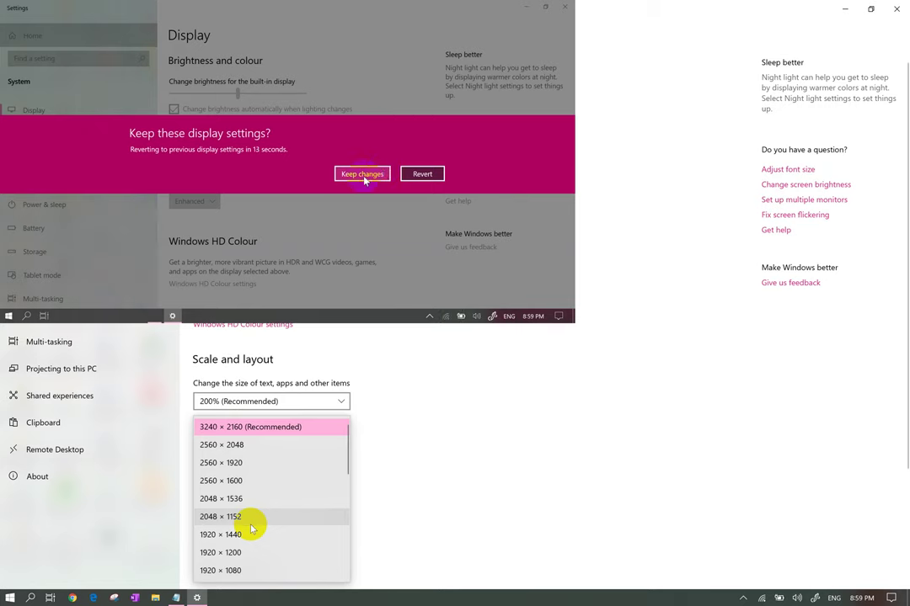
left_click(362, 174)
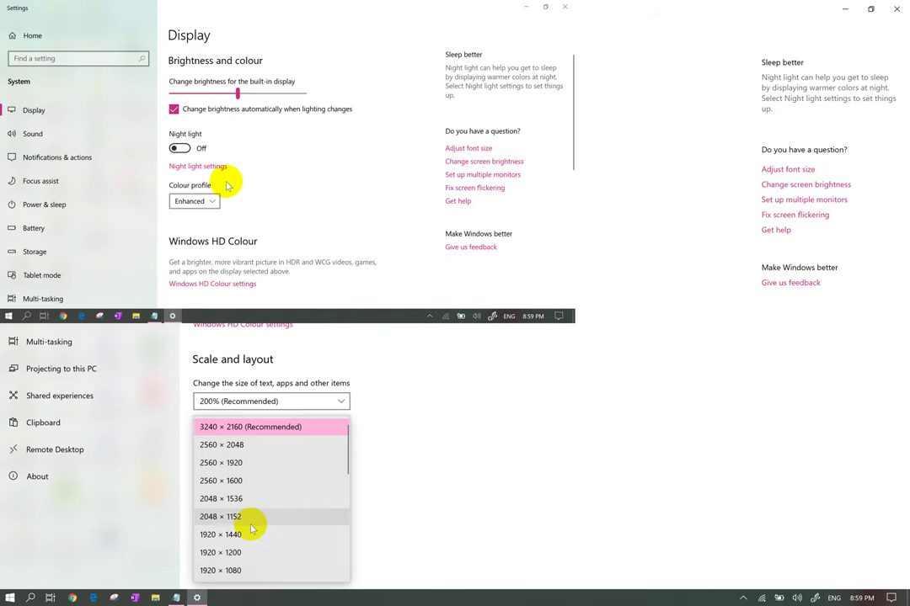
Step: Set the display resolution back to 3240 × 2160 (Recommended), keep the change and return to the desktop
scroll(225, 183, "down", 5)
left_click(244, 126)
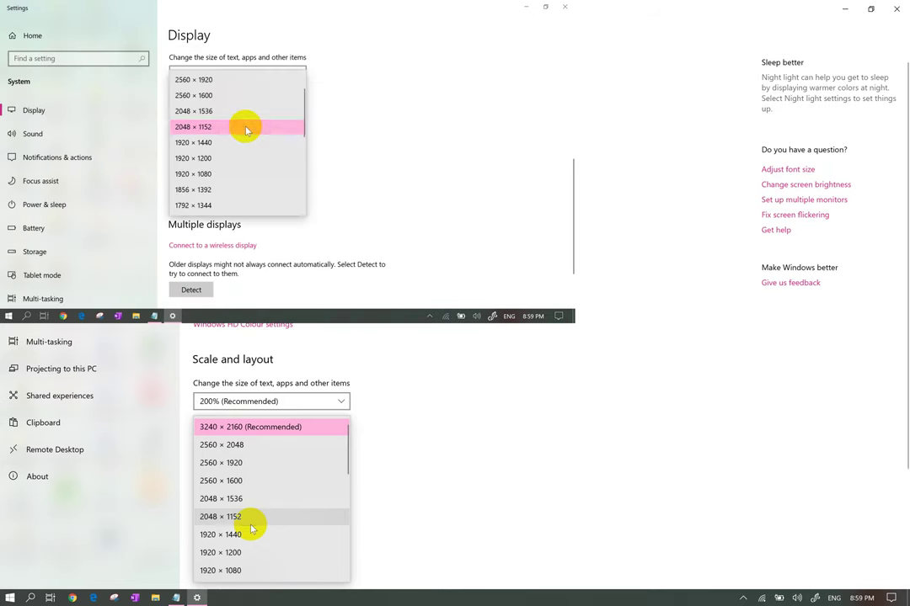
scroll(253, 138, "up", 1)
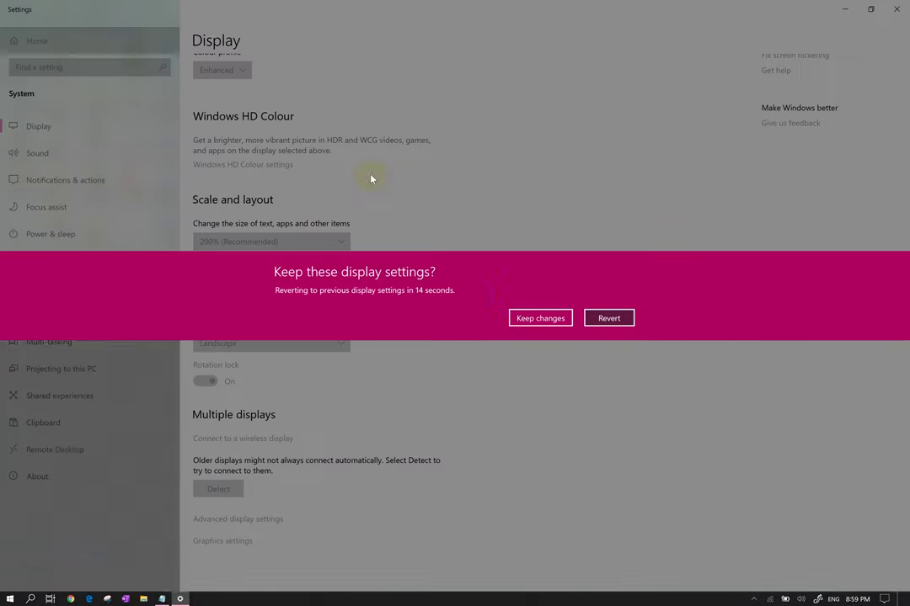
left_click(526, 317)
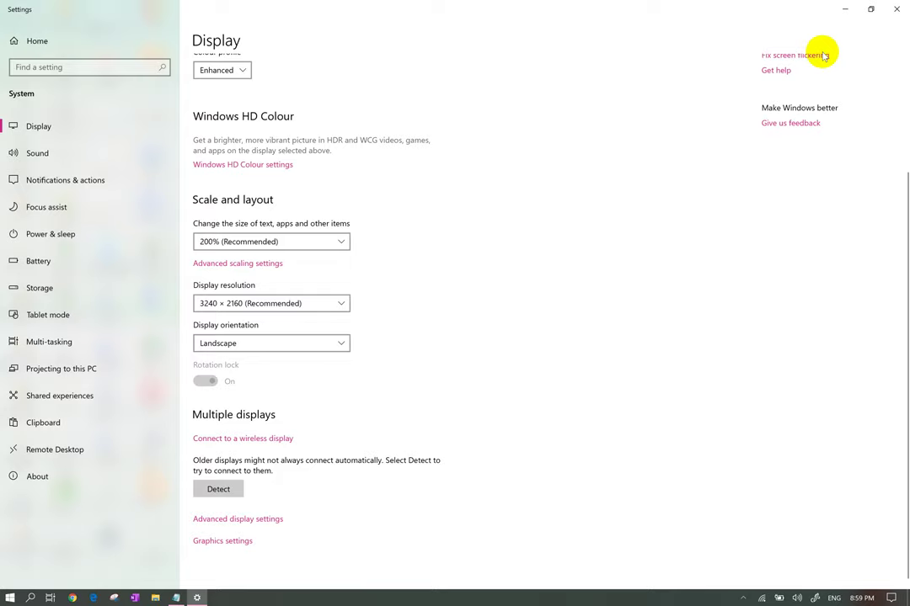
key("super+d")
Step: Review the Background, Themes, Colours, Start and Taskbar pages of the desktop's personalisation settings, and close Settings
right_click(395, 172)
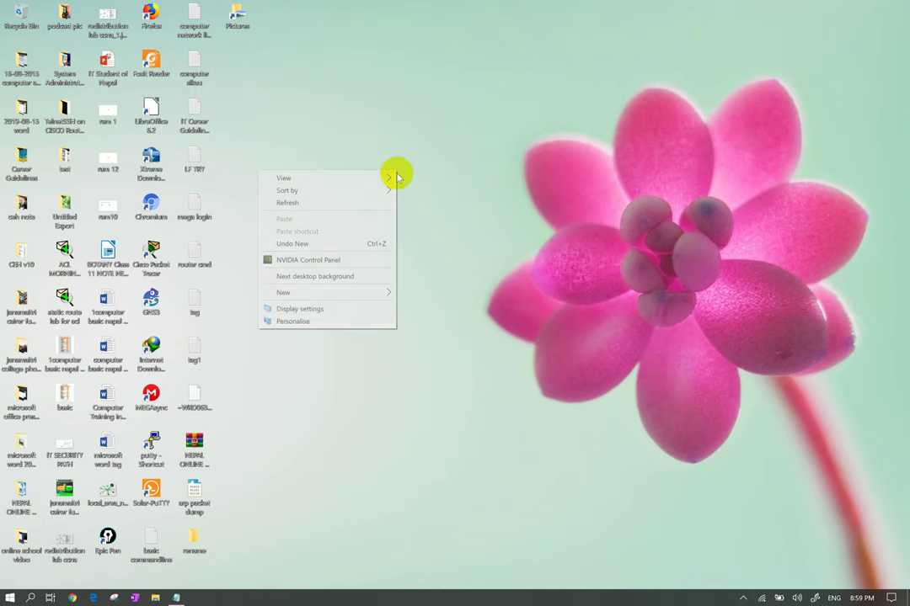
left_click(308, 321)
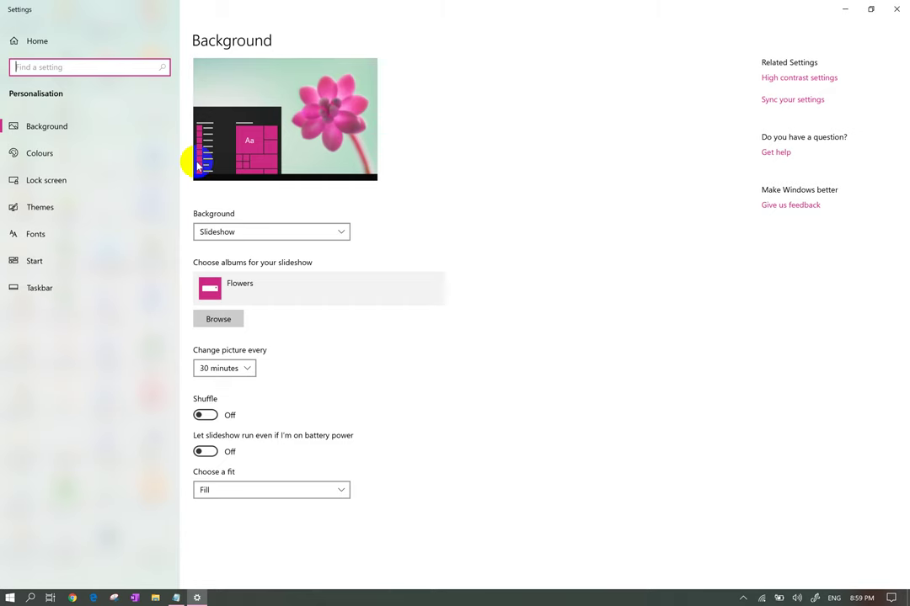
left_click(71, 210)
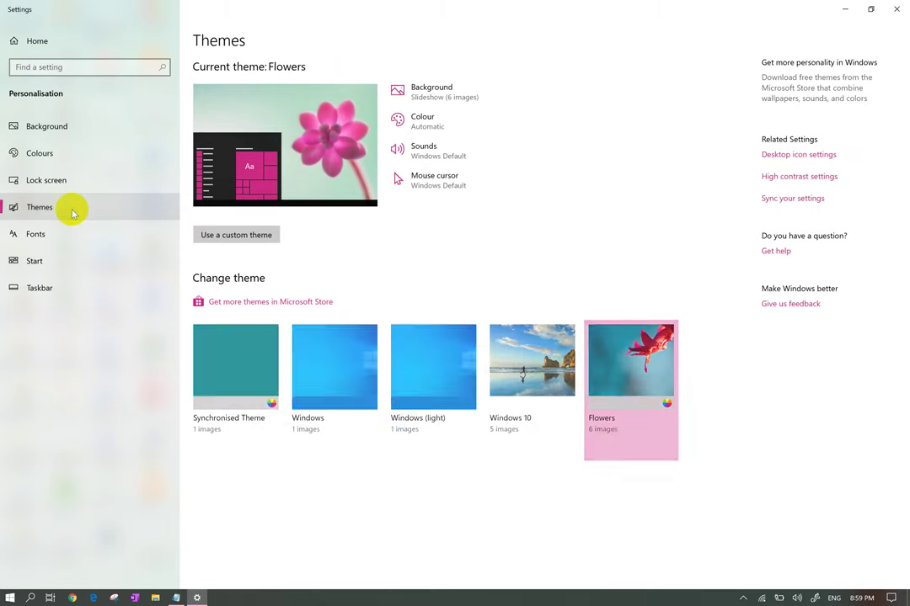
left_click(70, 160)
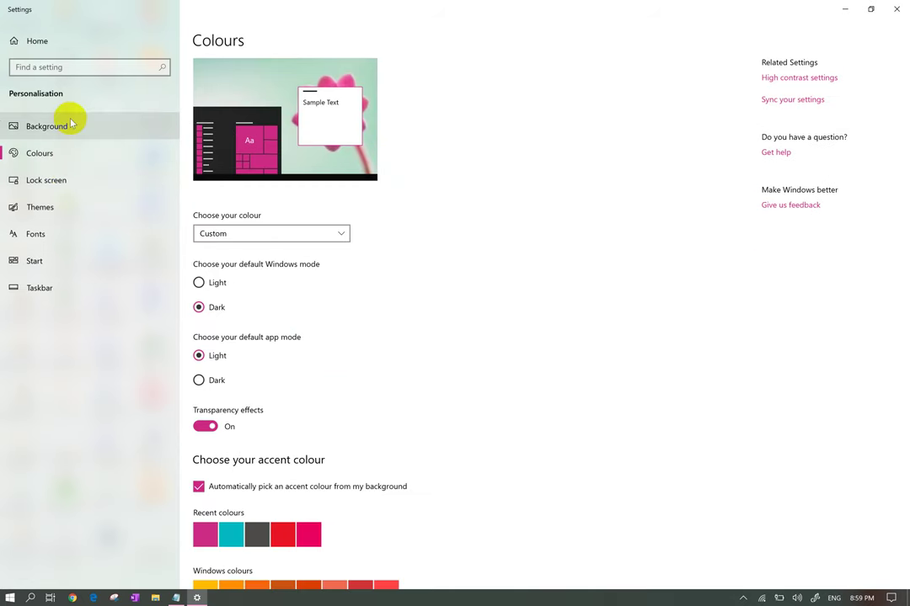
left_click(69, 124)
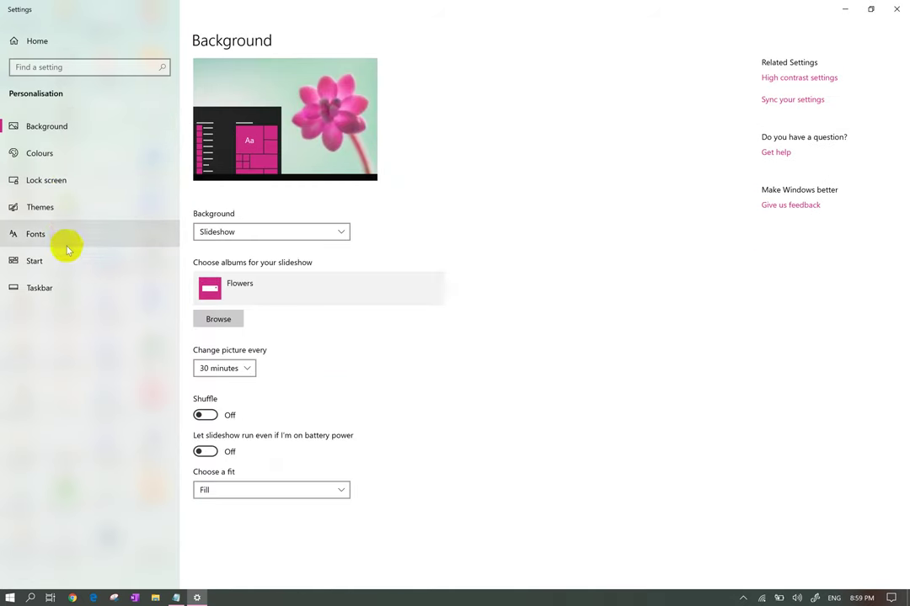
left_click(67, 266)
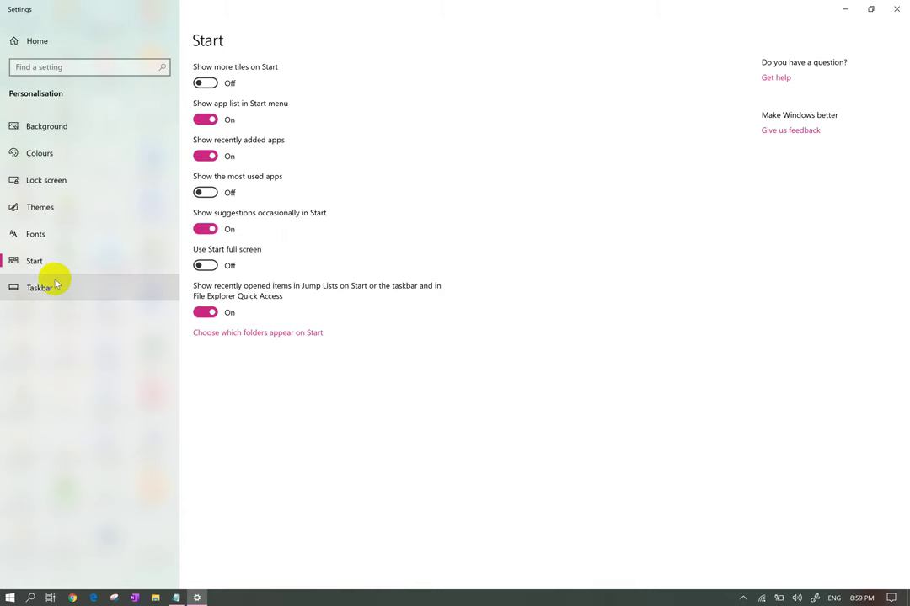
left_click(55, 285)
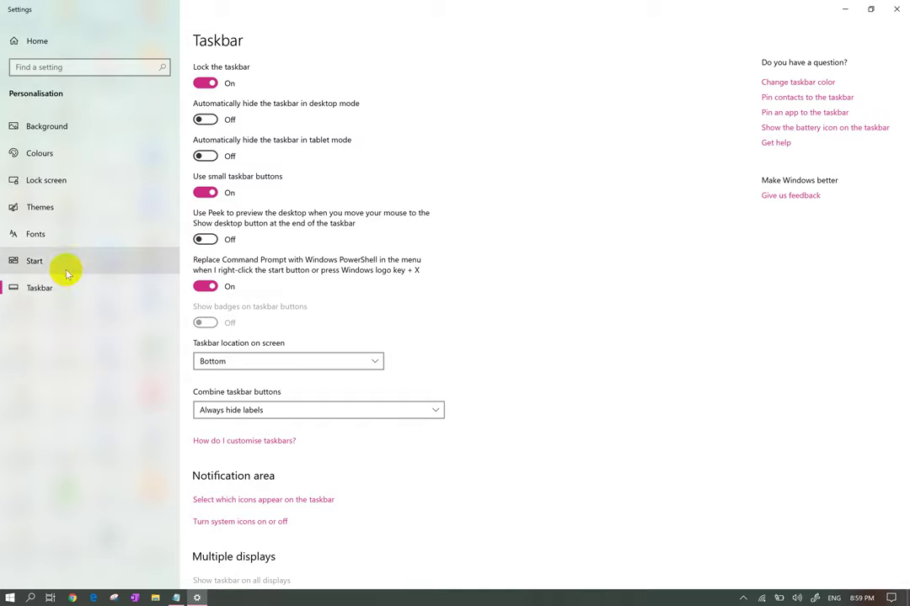
left_click(896, 9)
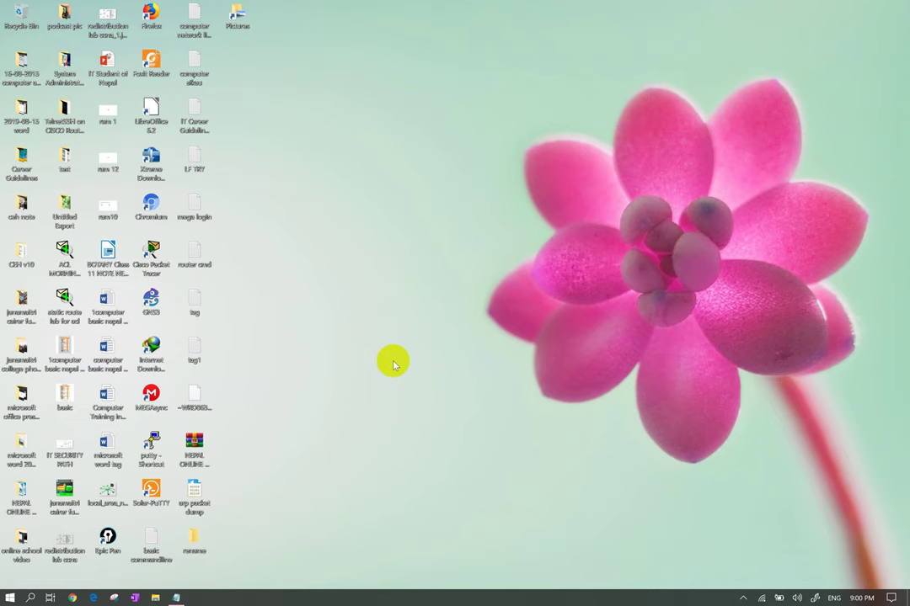
Step: Open File Explorer from the desktop, close its window and open it again
key("super+e")
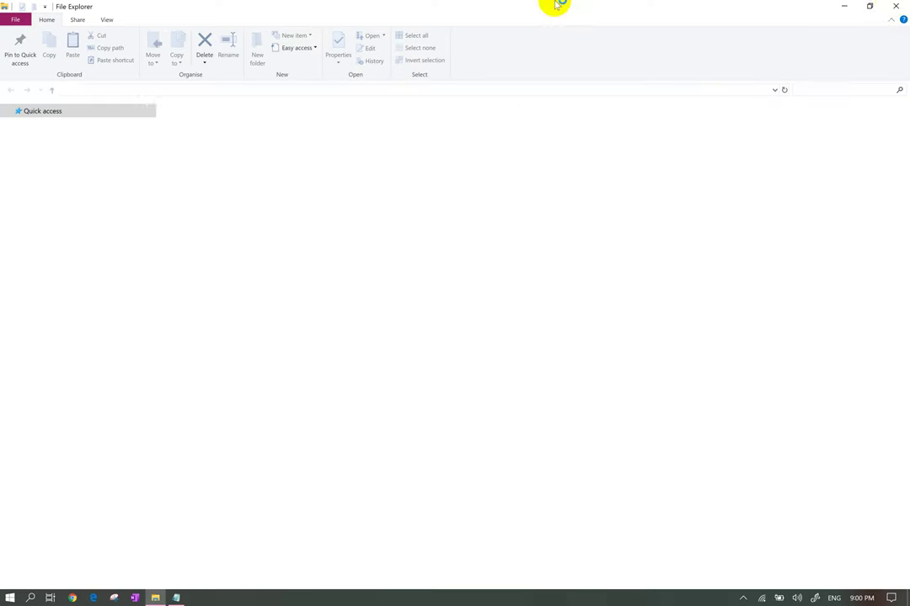
left_click(895, 7)
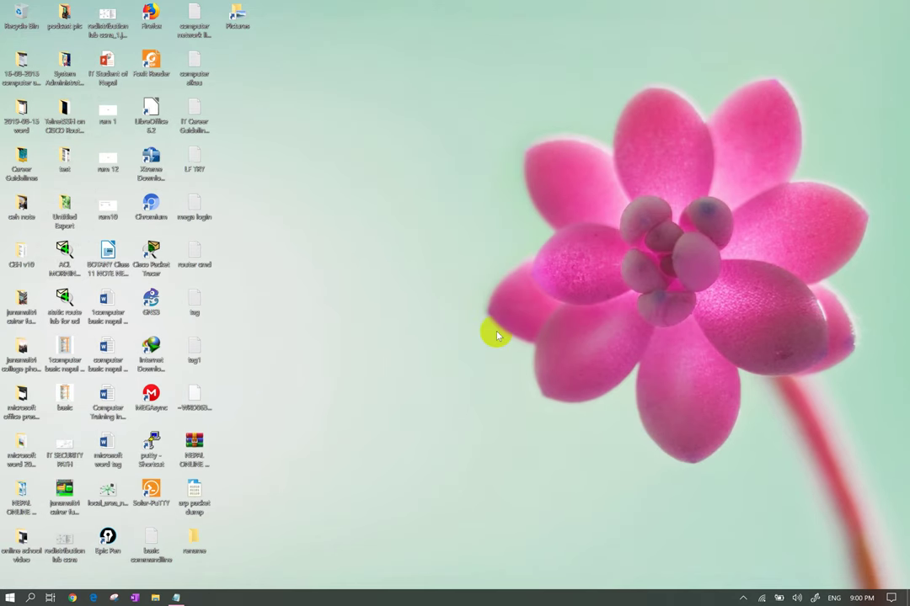
key("super+e")
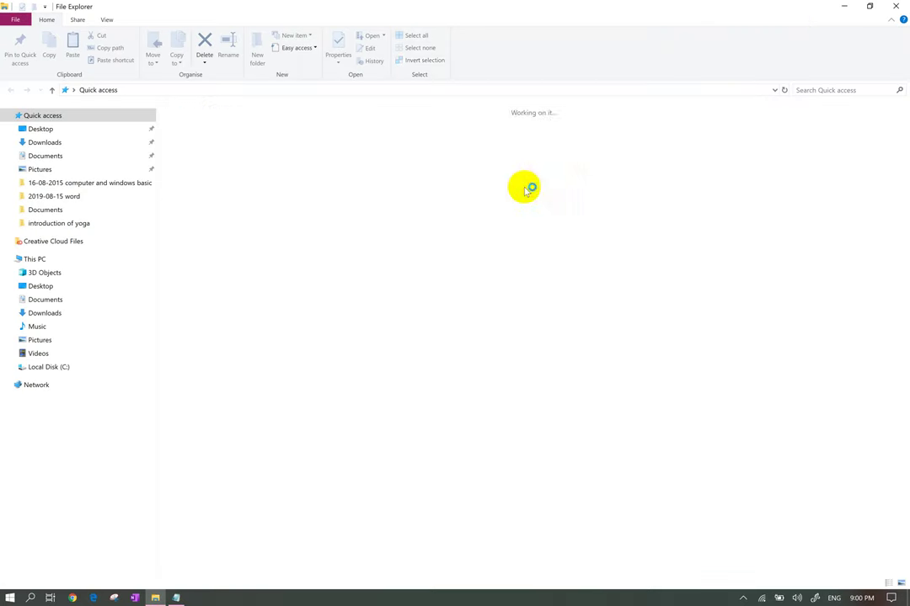
Step: Close File Explorer, open it again, minimise its window and restore it
left_click(894, 6)
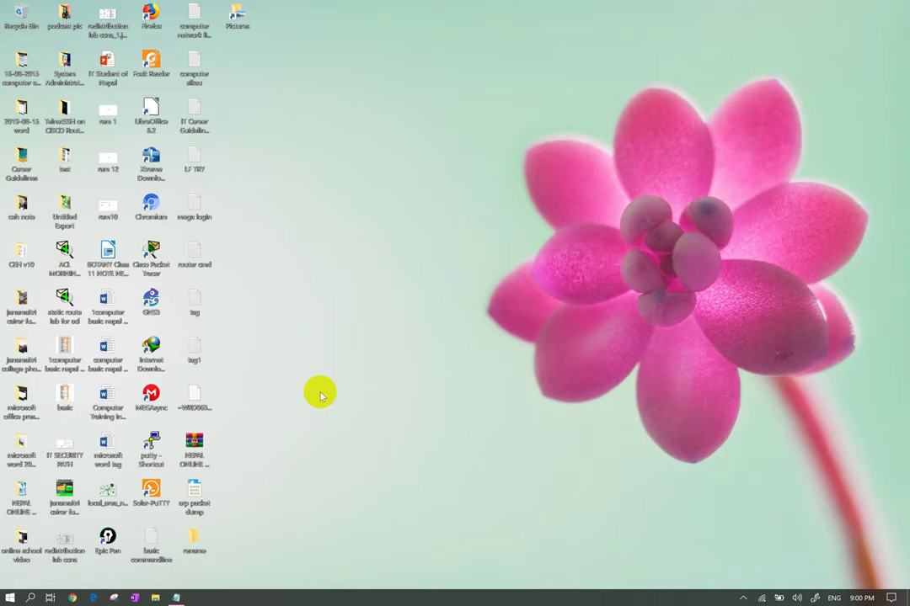
key("super+e")
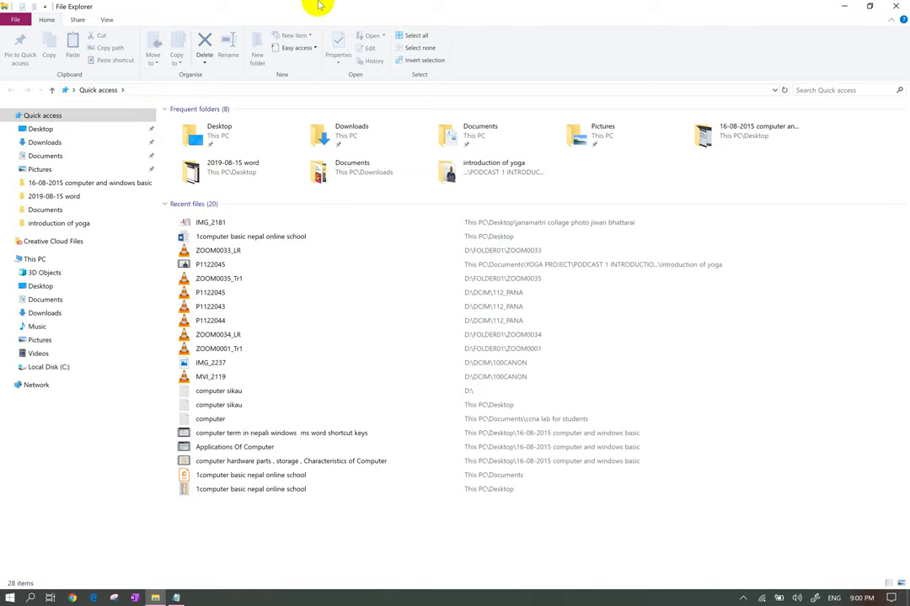
left_click(843, 7)
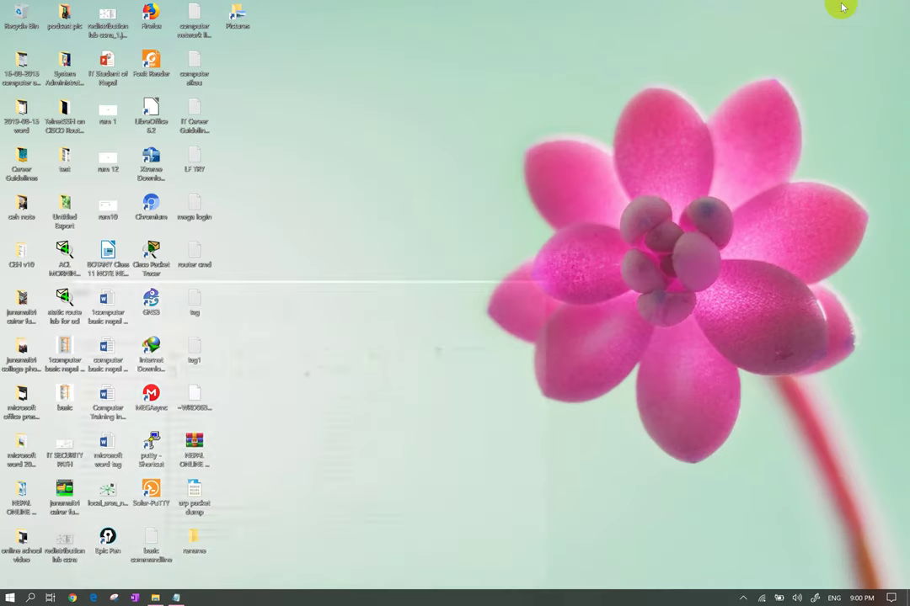
left_click(156, 598)
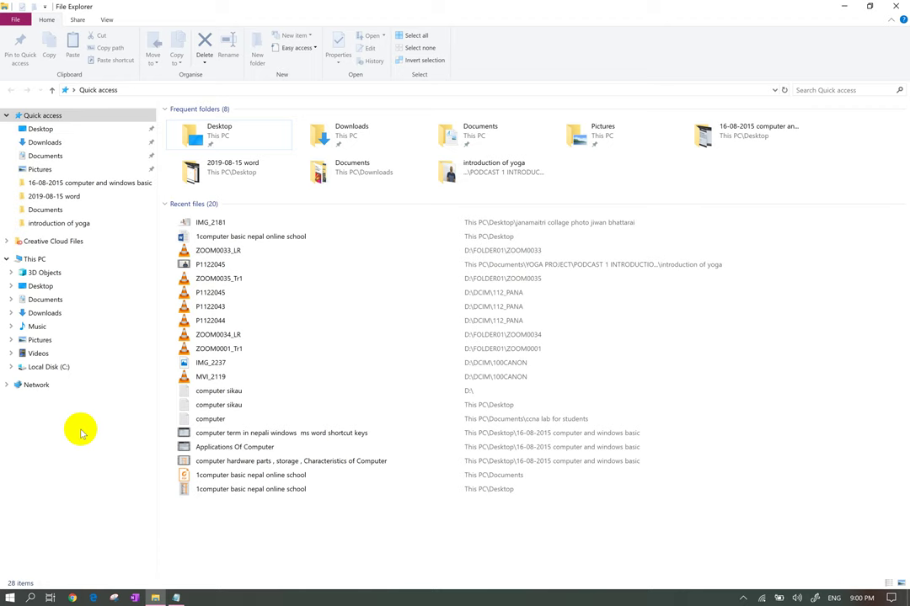
Step: Browse This PC and its Desktop, Documents, Downloads and Music folders
left_click(44, 258)
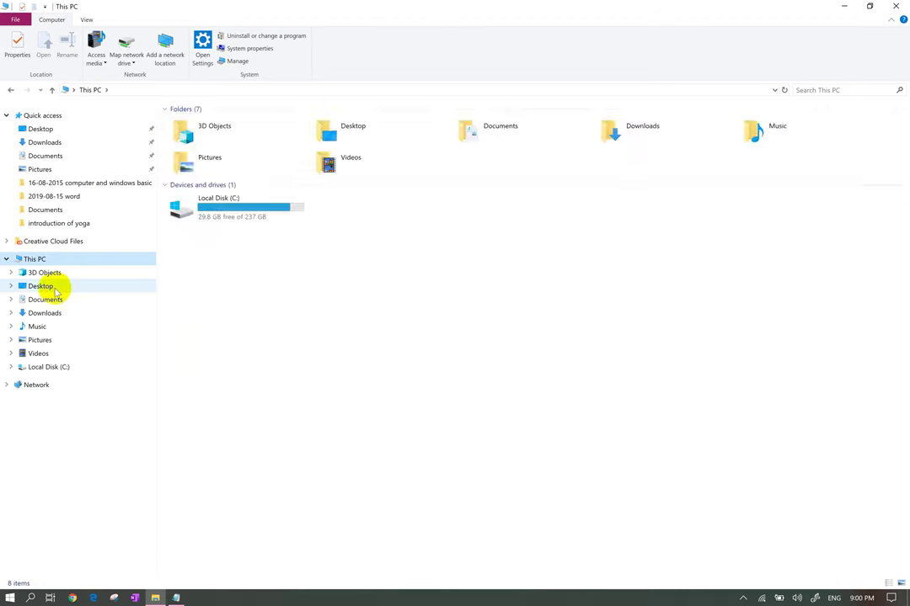
left_click(58, 287)
left_click(52, 300)
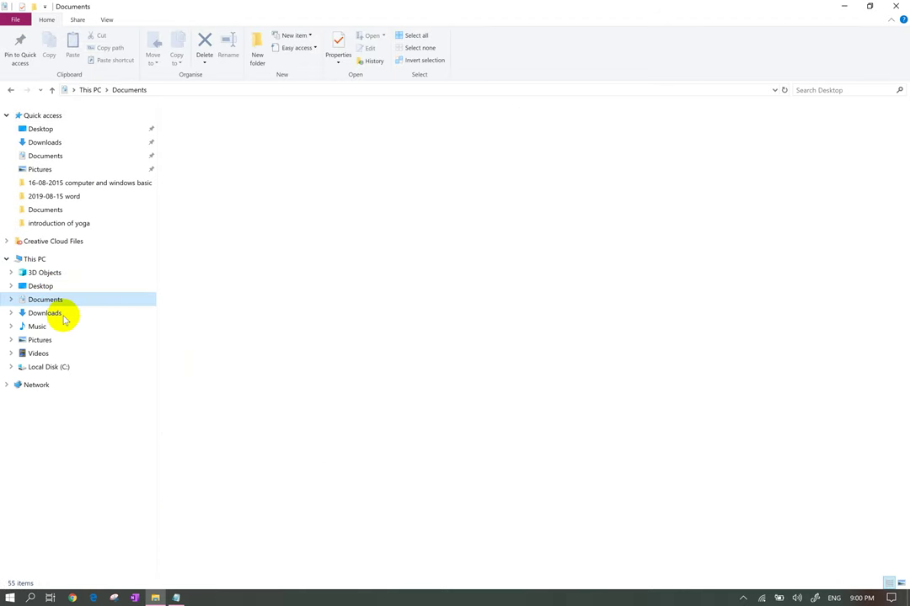
left_click(51, 314)
left_click(40, 328)
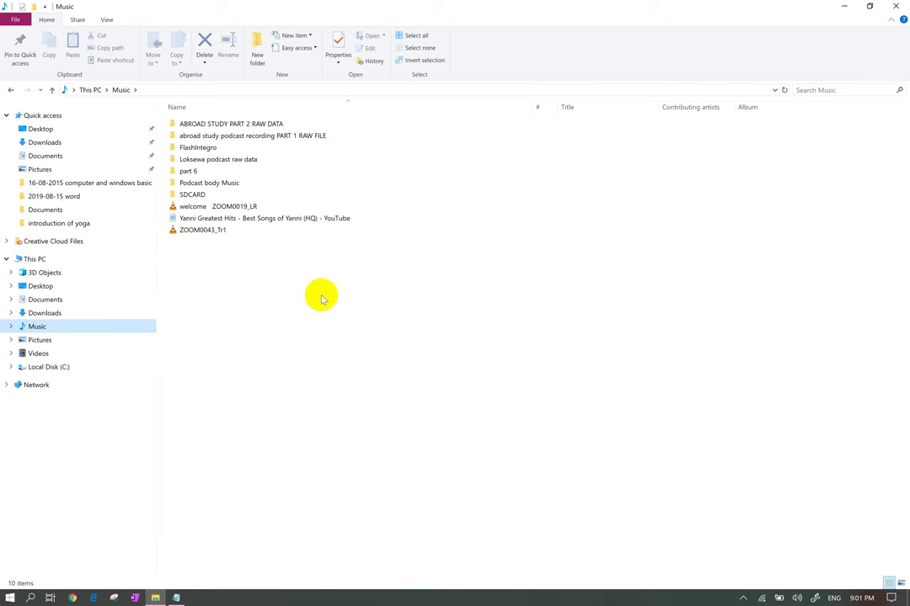
Step: Sort the contents of the Downloads folder by type and close File Explorer
left_click(41, 312)
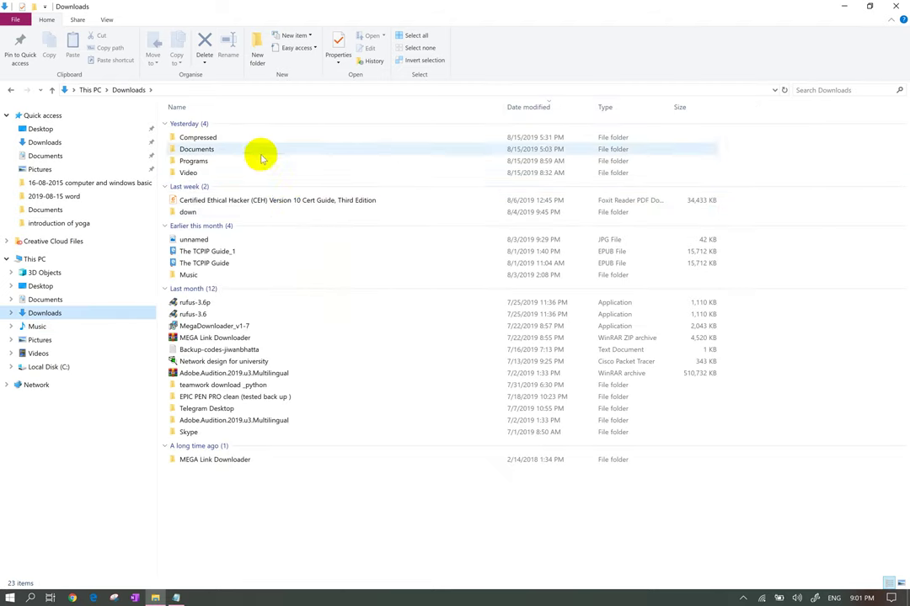
left_click(605, 107)
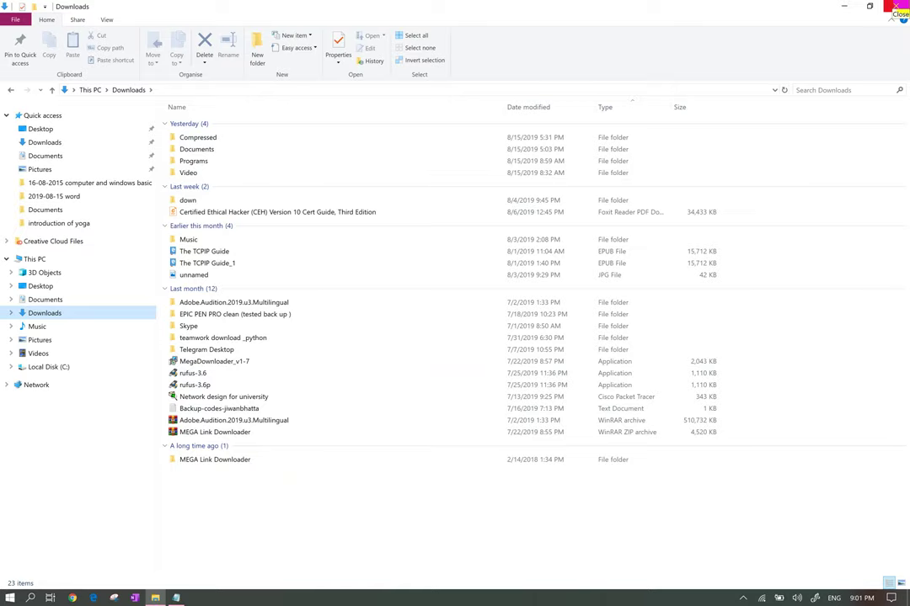
left_click(896, 8)
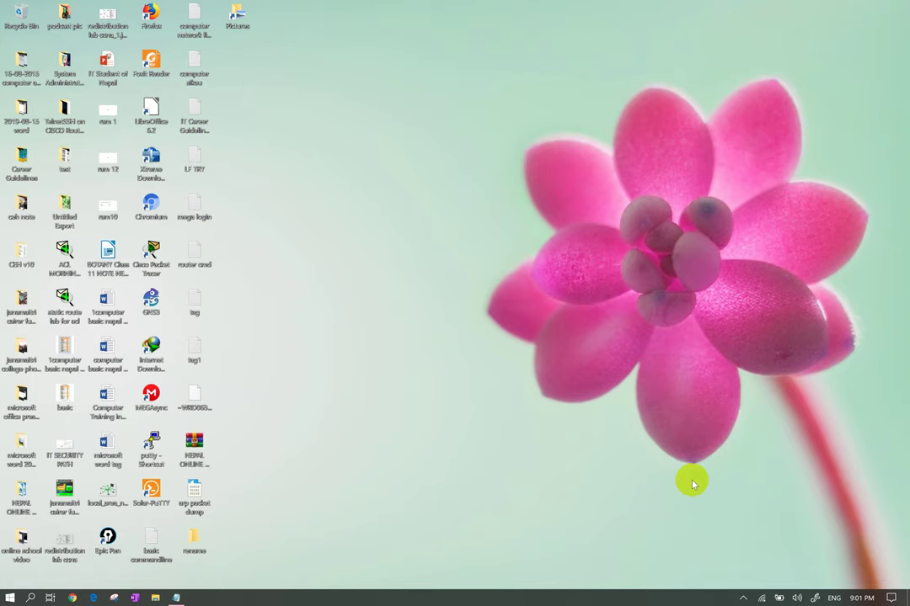
Step: View the date, clock and monthly calendar from the desktop's clock, and dismiss the calendar
mouse_move(866, 602)
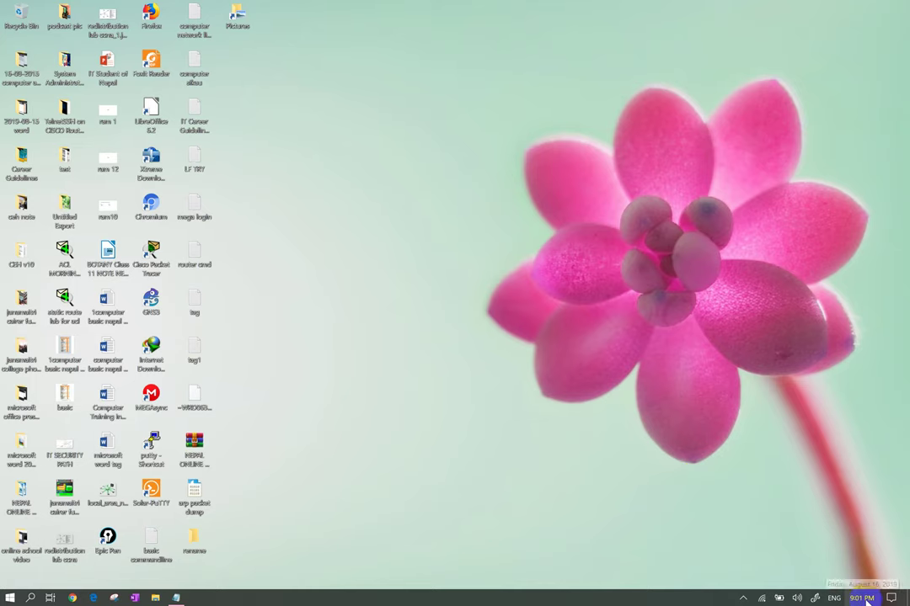
left_click(862, 598)
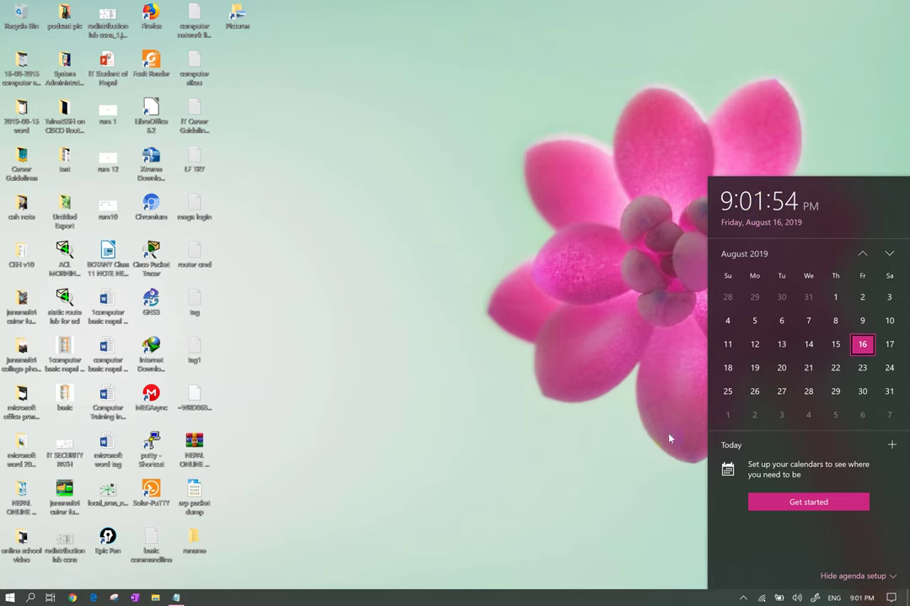
left_click(547, 435)
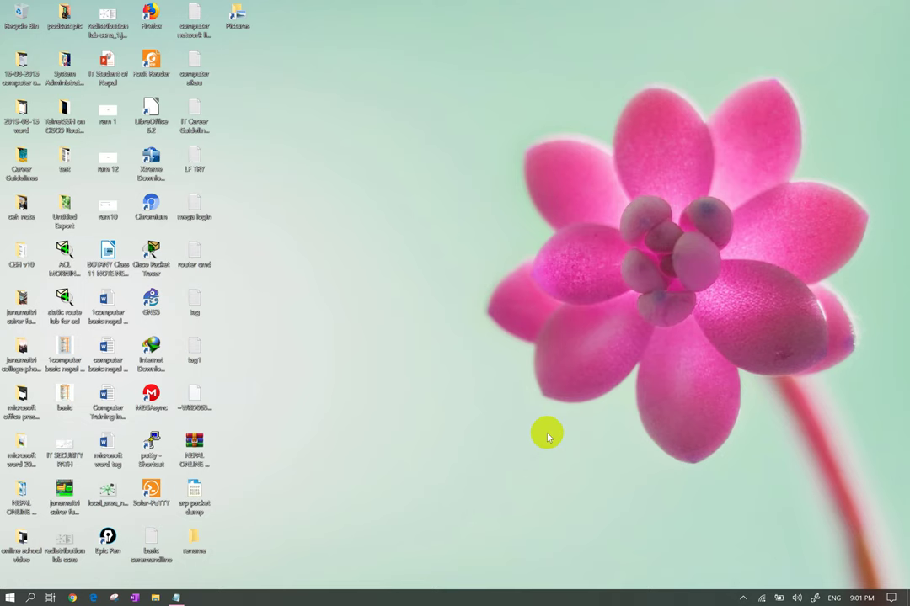
Step: Search the Start menu for "control" and open Control Panel
key("super")
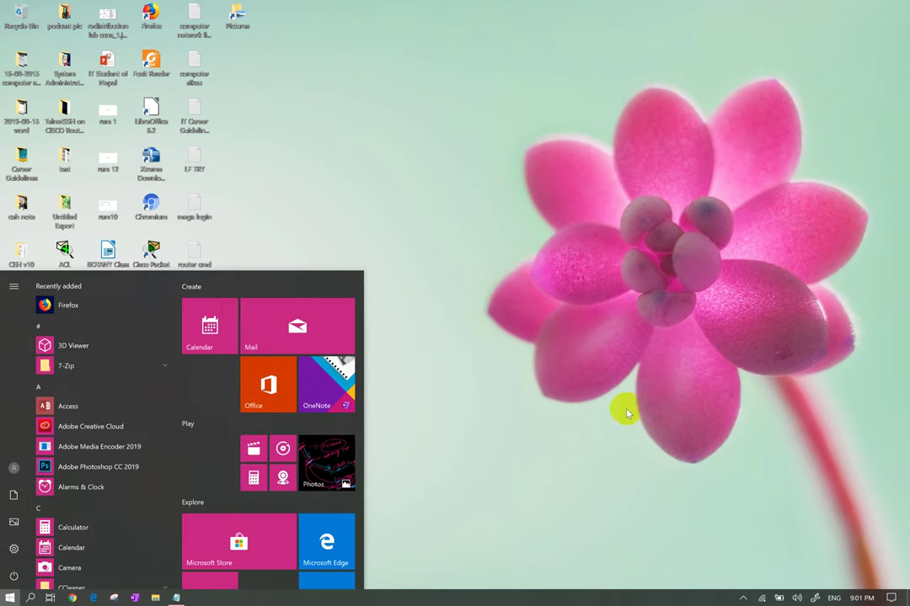
left_click(625, 412)
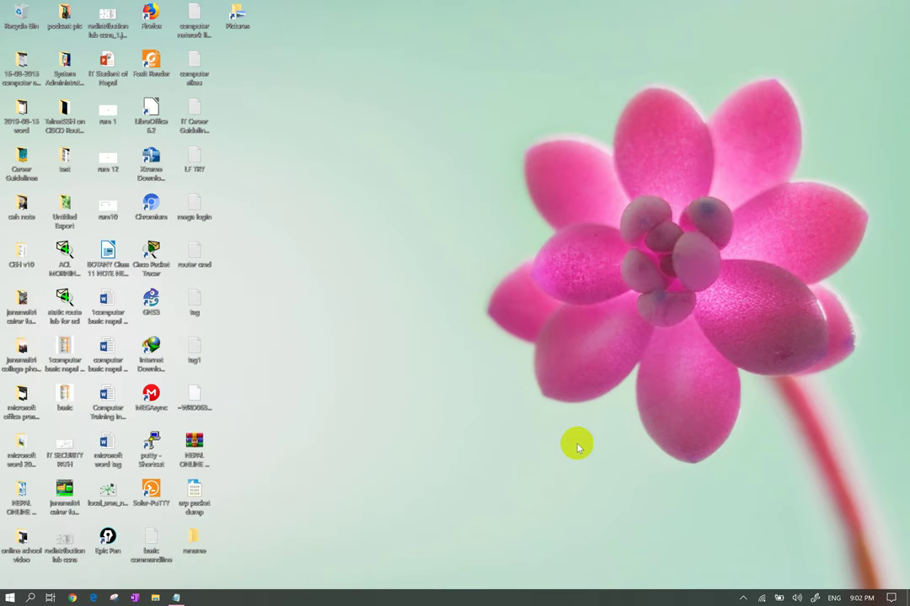
key("super")
type("co")
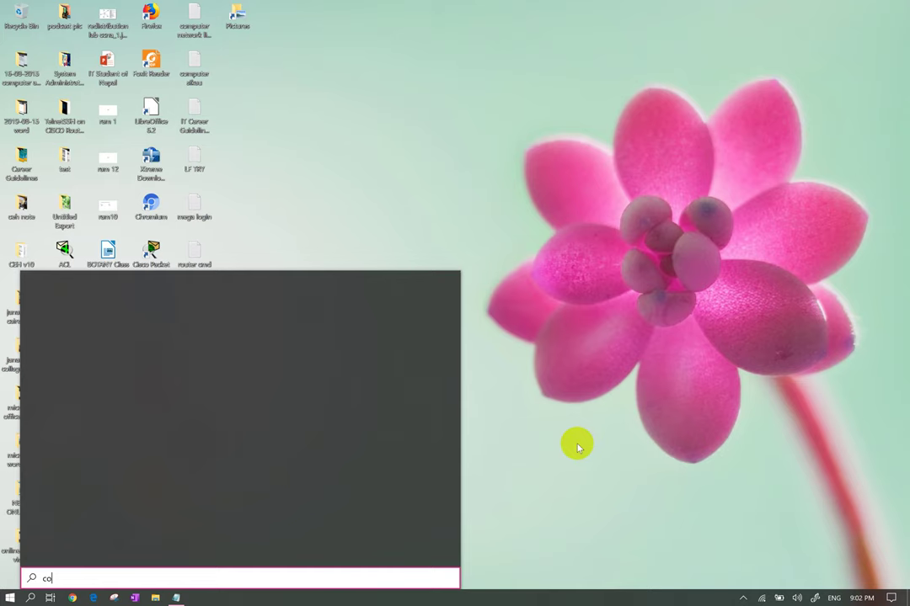
type("ntrol")
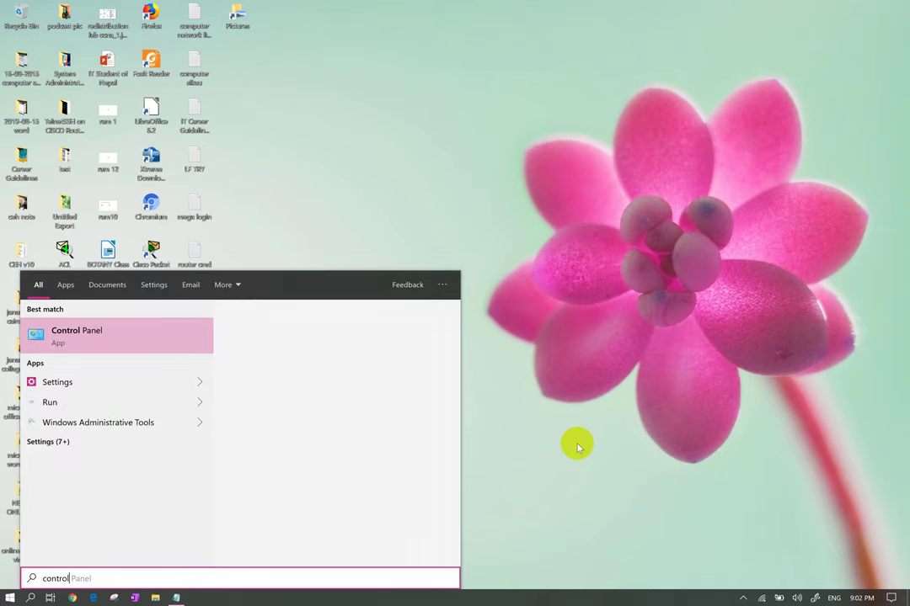
key("Return")
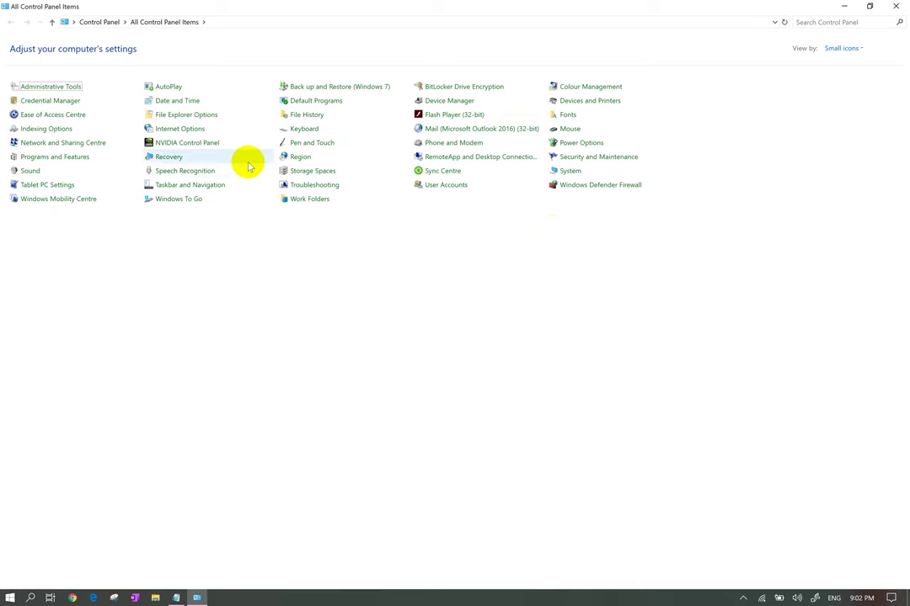
Step: Open Control Panel's Date and Time settings, inspect the date and time change options with the minutes selected, and accept them without changes
left_click(181, 102)
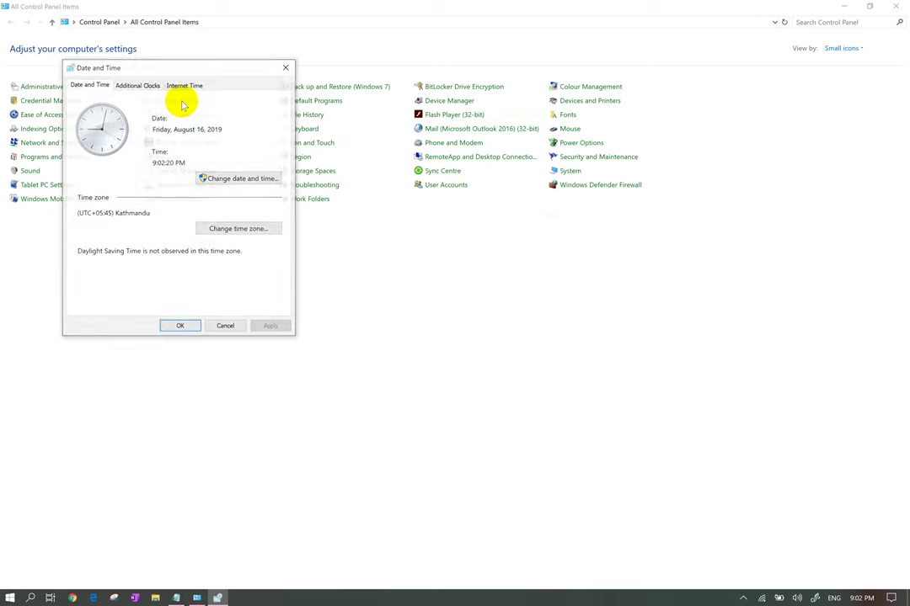
left_click_drag(197, 70, 441, 161)
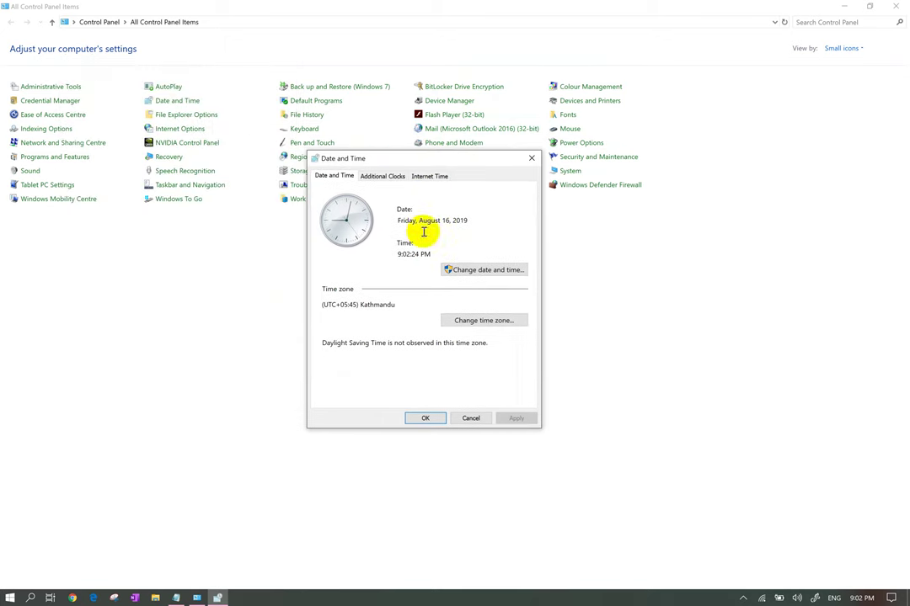
left_click(495, 271)
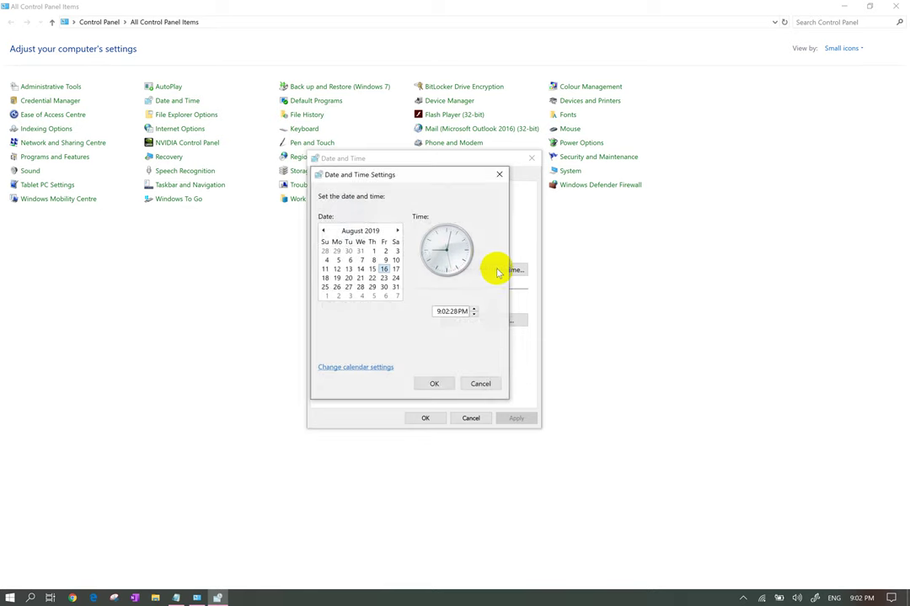
left_click(444, 311)
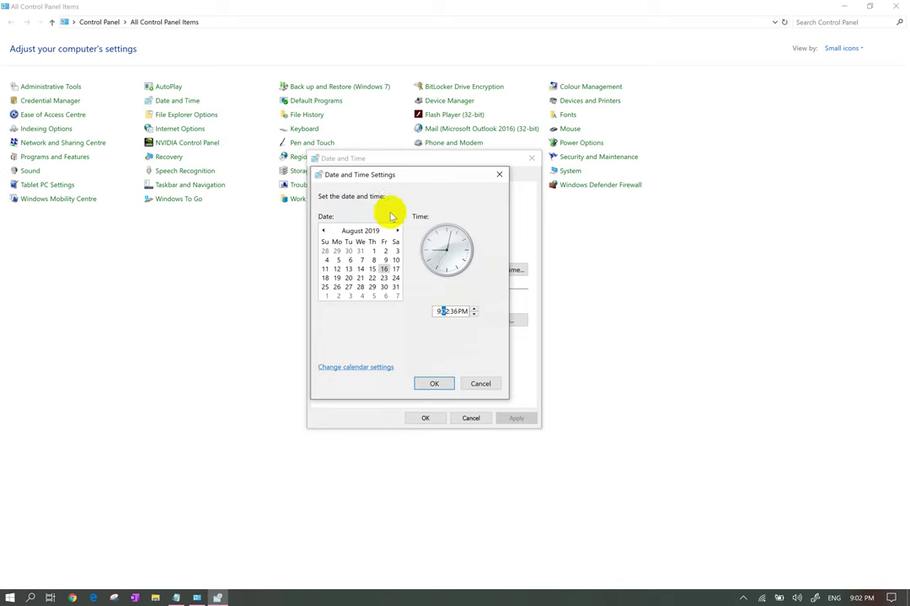
left_click(422, 383)
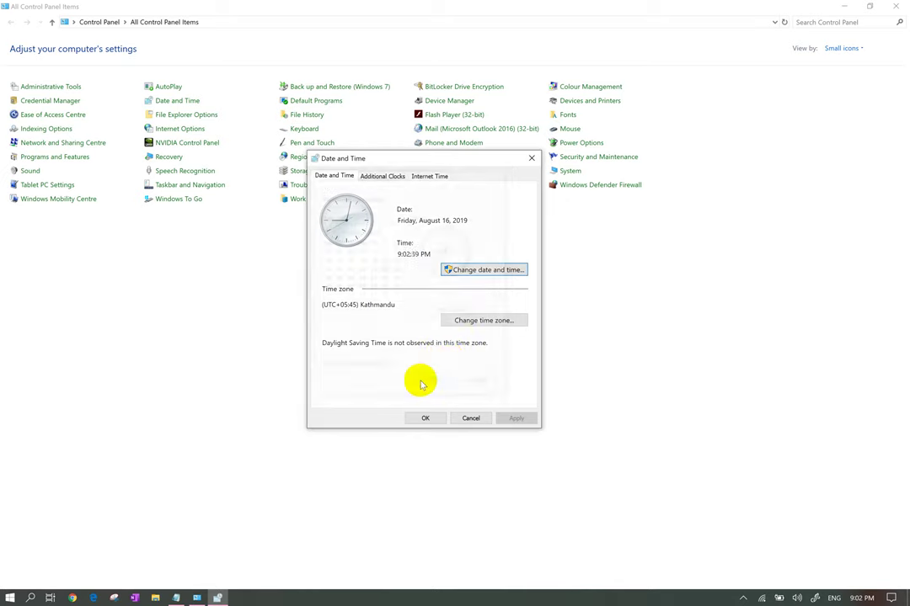
Step: Review the time zone settings twice, keeping (UTC+05:45) Kathmandu each time
left_click(482, 322)
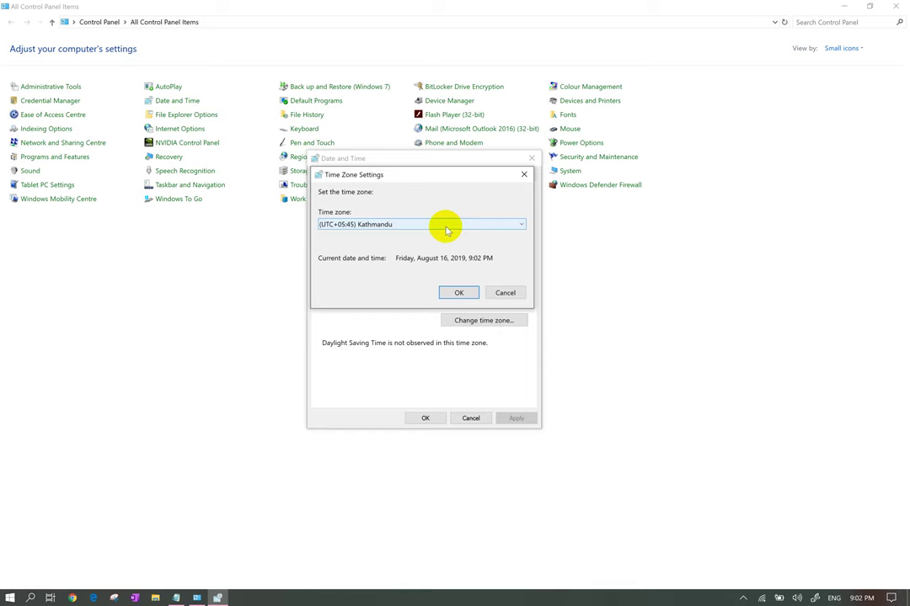
left_click(461, 294)
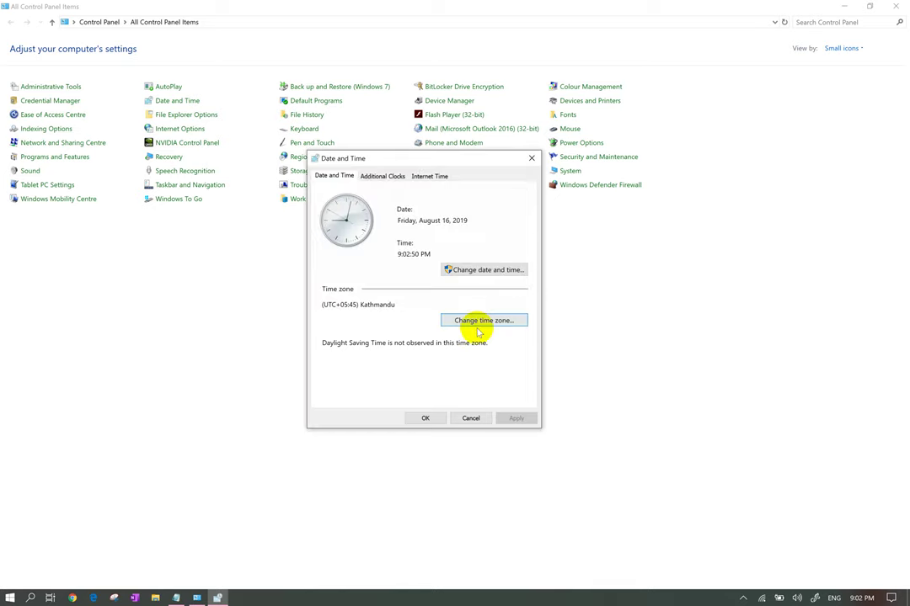
left_click(487, 319)
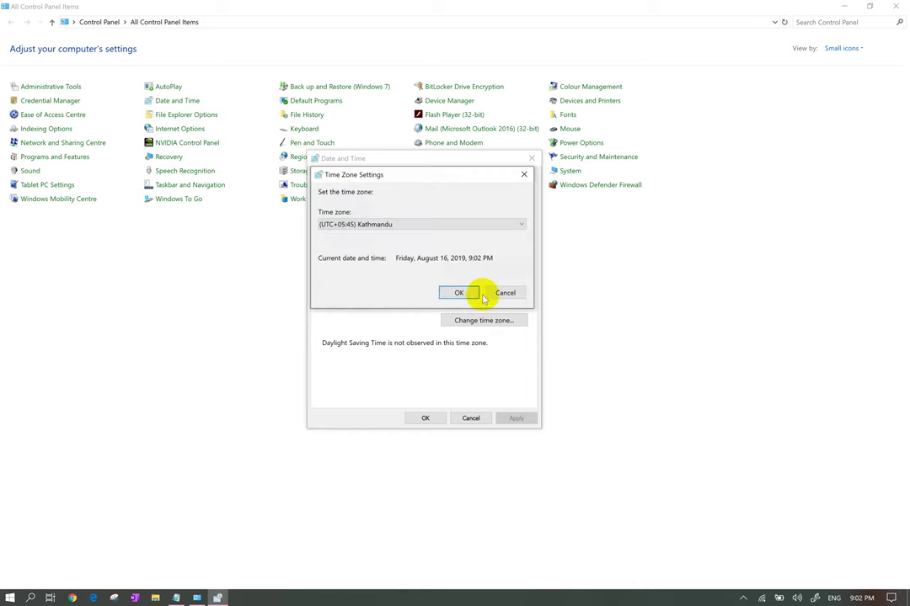
left_click(459, 293)
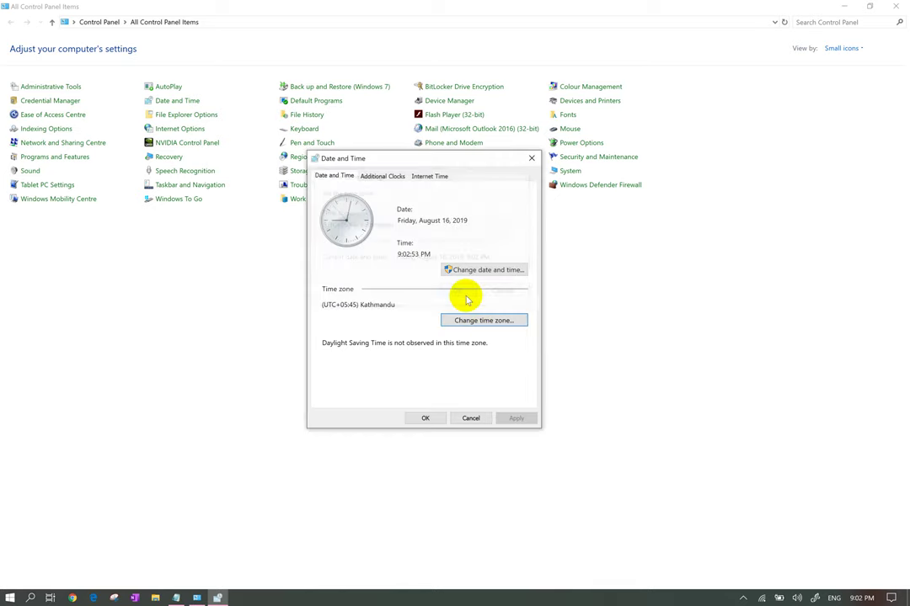
Step: Review the Internet time server choices, keep time.windows.com, and close Date and Time and Control Panel
left_click(427, 178)
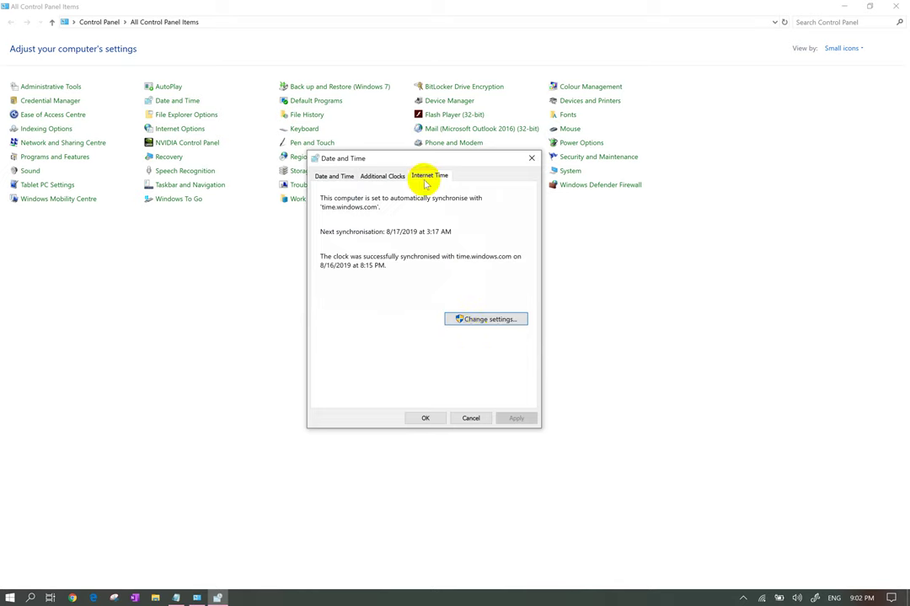
left_click(486, 319)
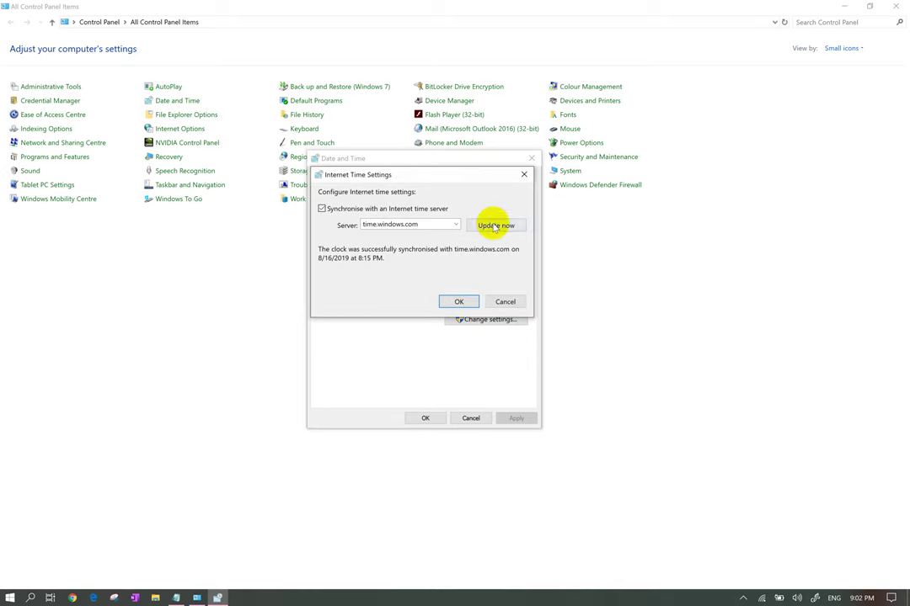
left_click_drag(362, 226, 456, 229)
left_click(456, 226)
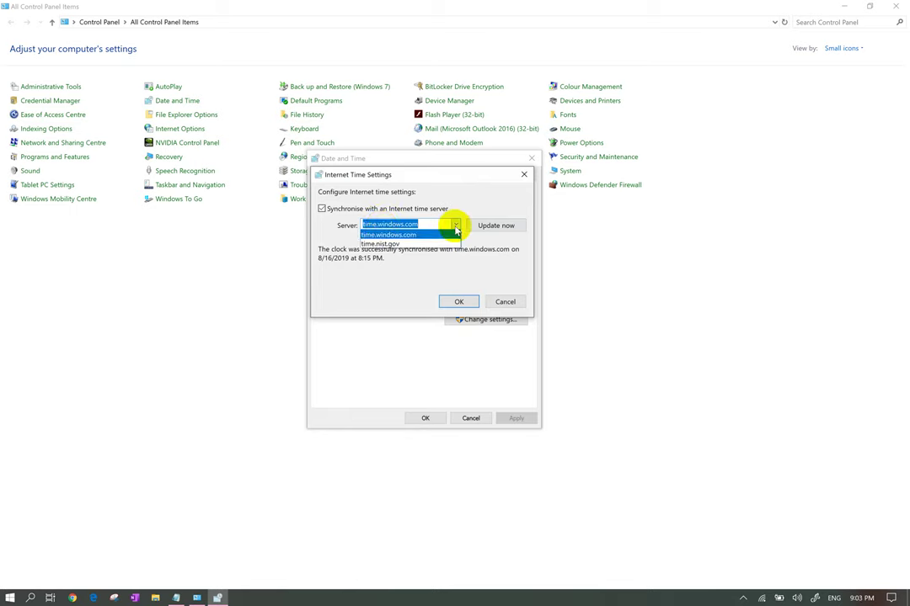
left_click(456, 227)
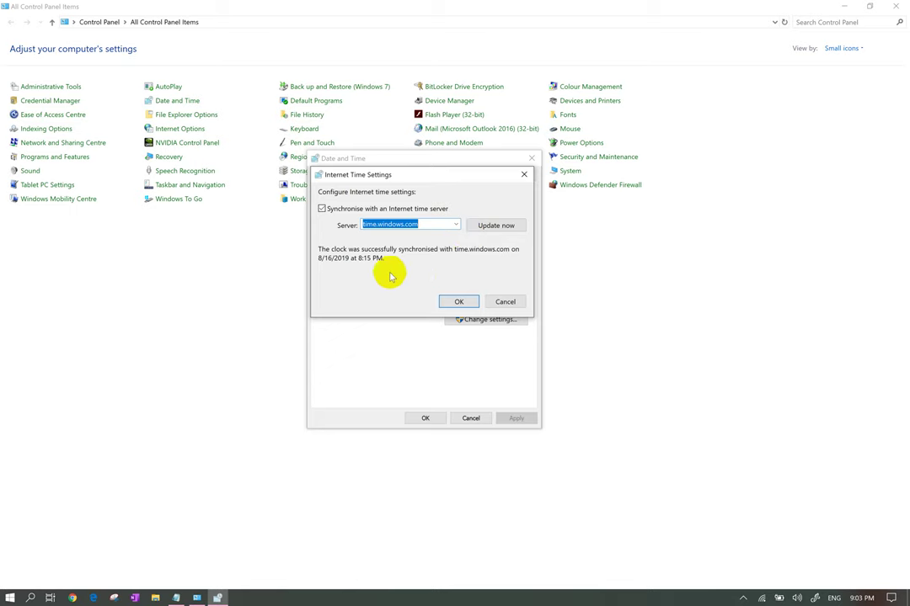
left_click(454, 302)
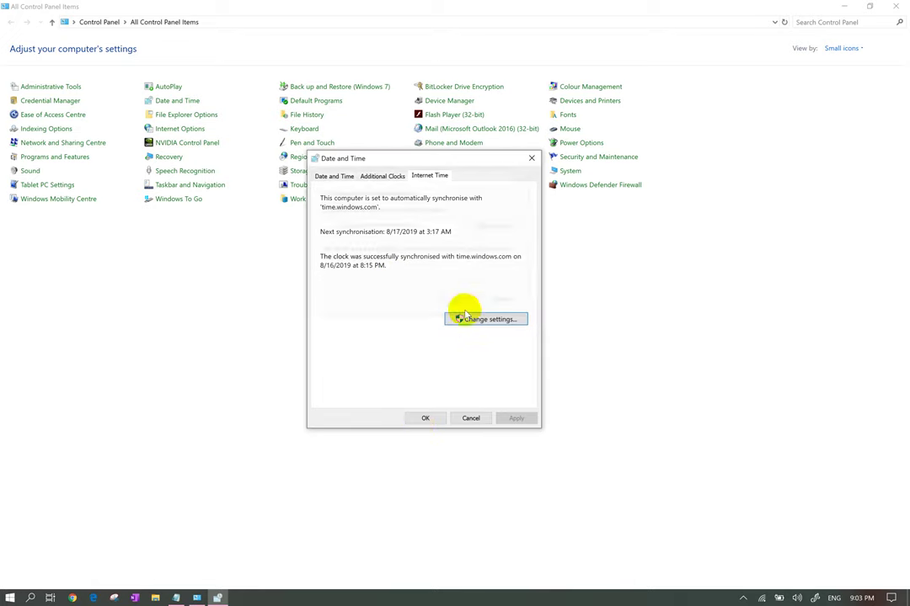
left_click(418, 418)
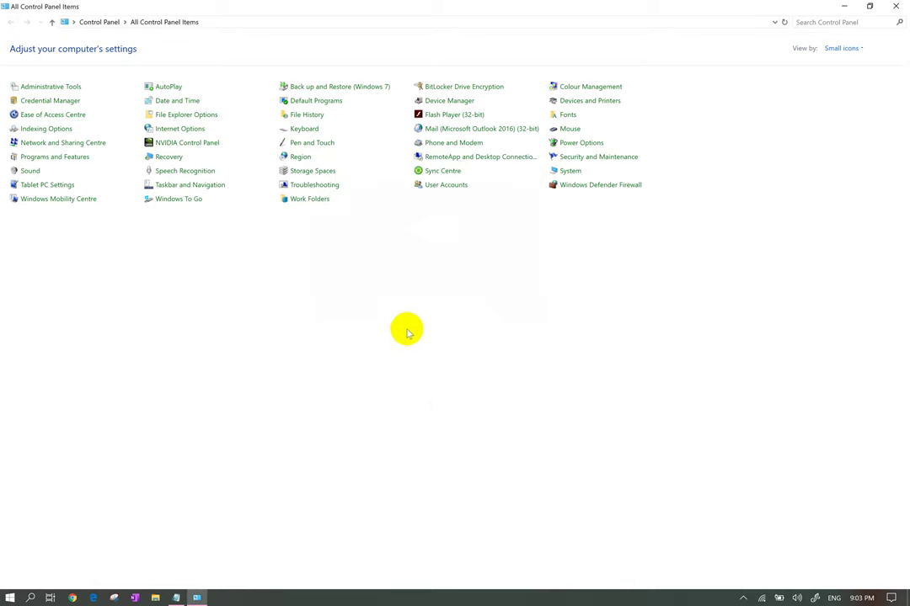
left_click(895, 6)
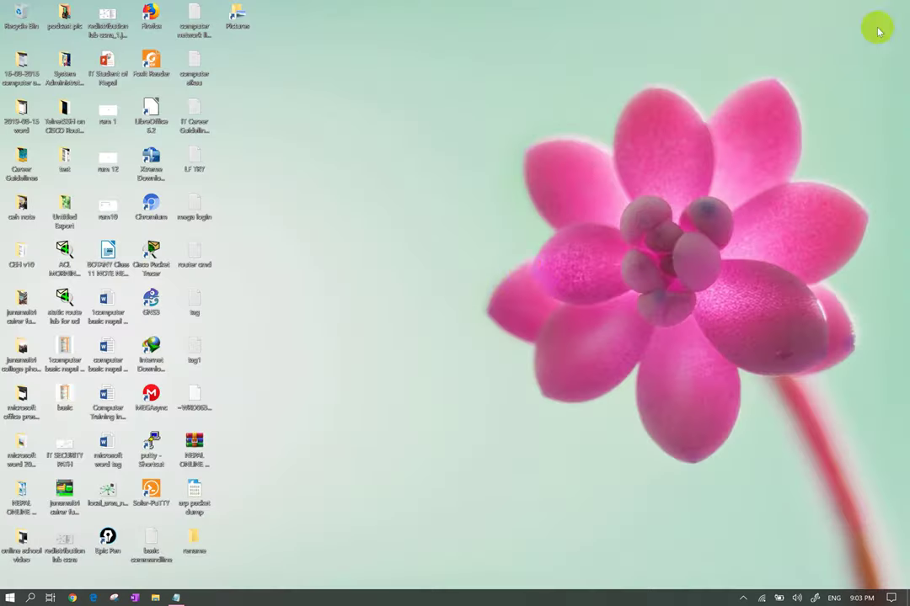